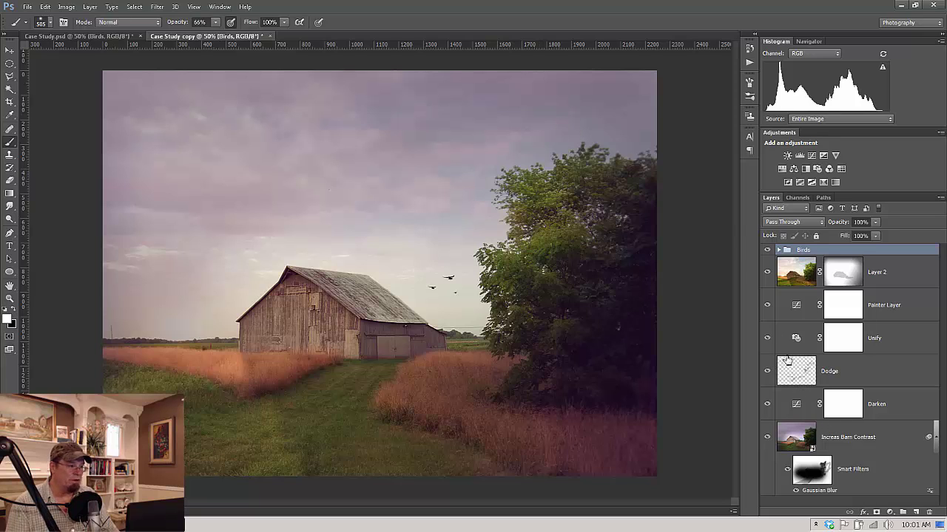
Add a Hue/Saturation adjustment layer above the Birds group with Saturation raised to +62
left_click(891, 512)
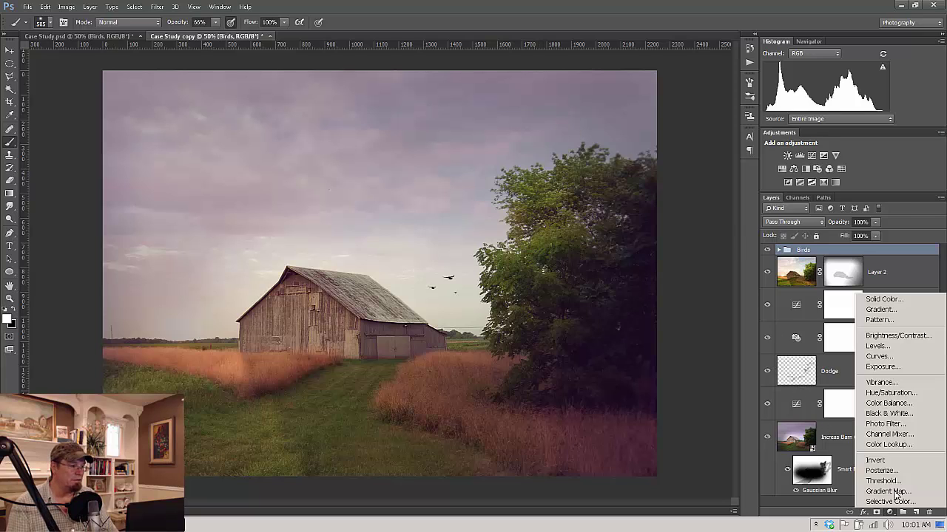
left_click(890, 392)
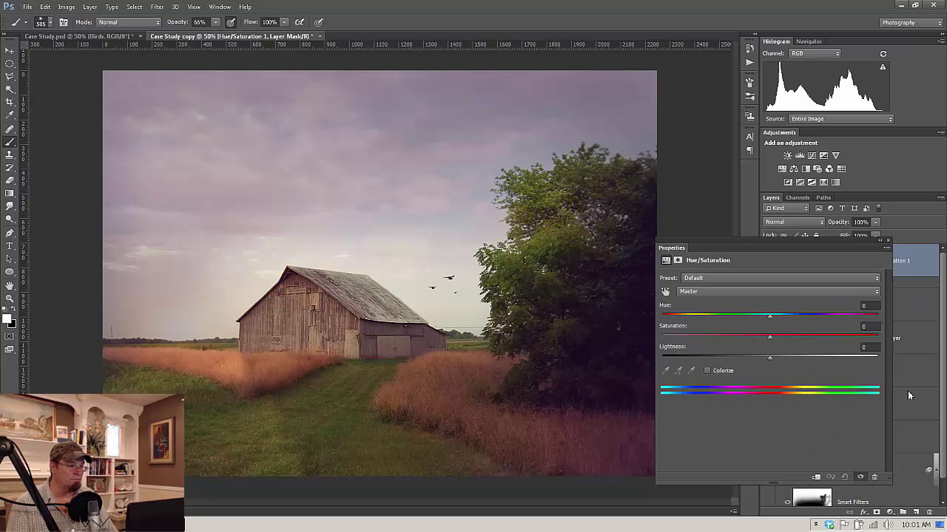
left_click_drag(772, 343, 840, 346)
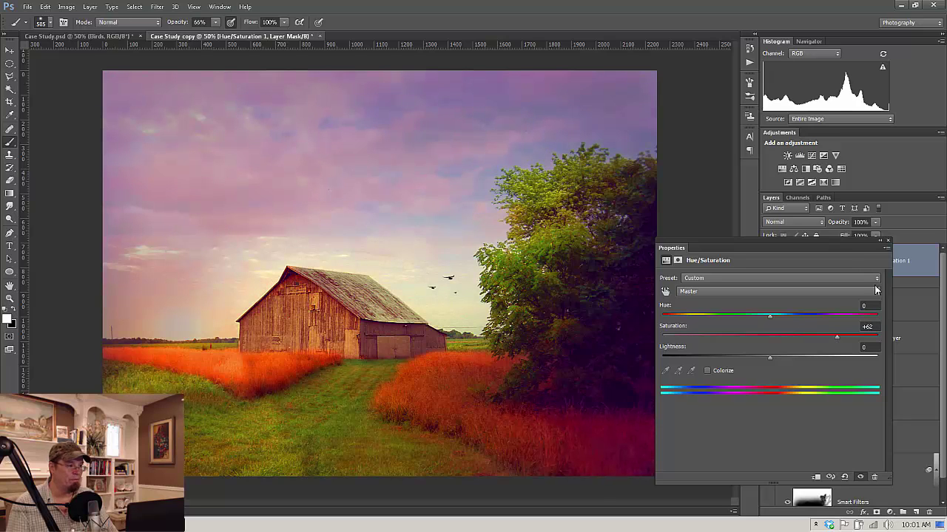
Make black the foreground colour and set the brush opacity to 100%
left_click(889, 241)
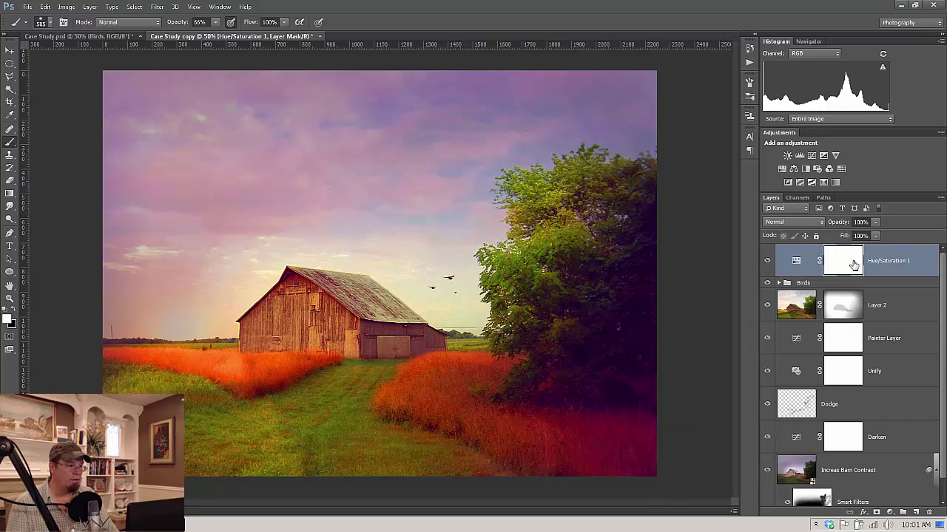
left_click(14, 309)
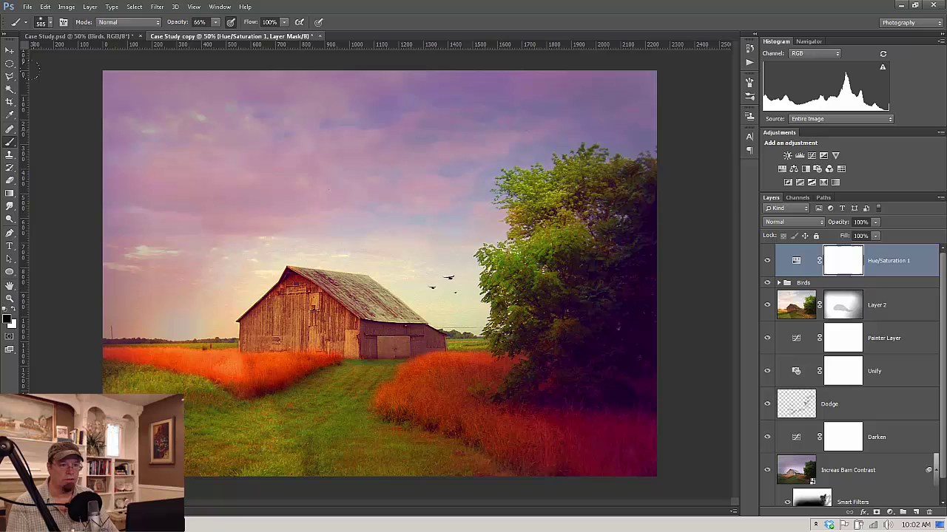
left_click(216, 24)
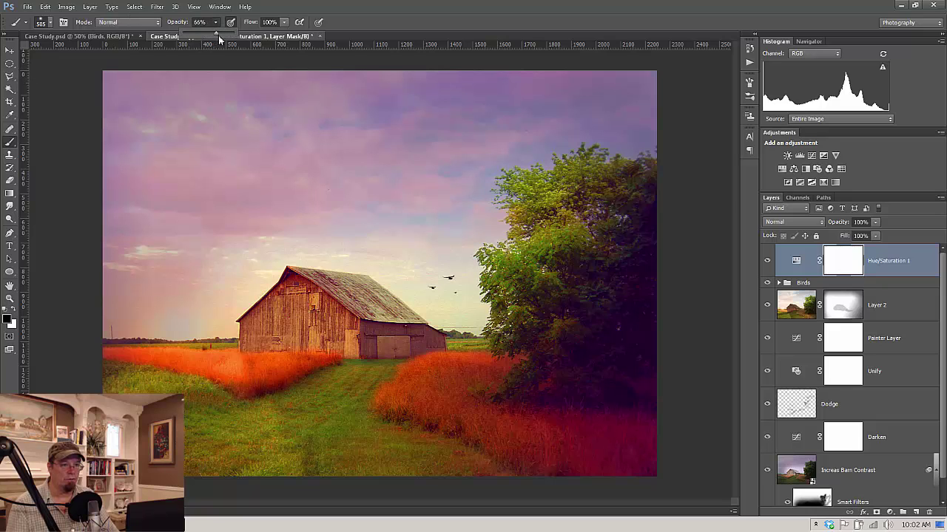
left_click_drag(219, 37, 242, 40)
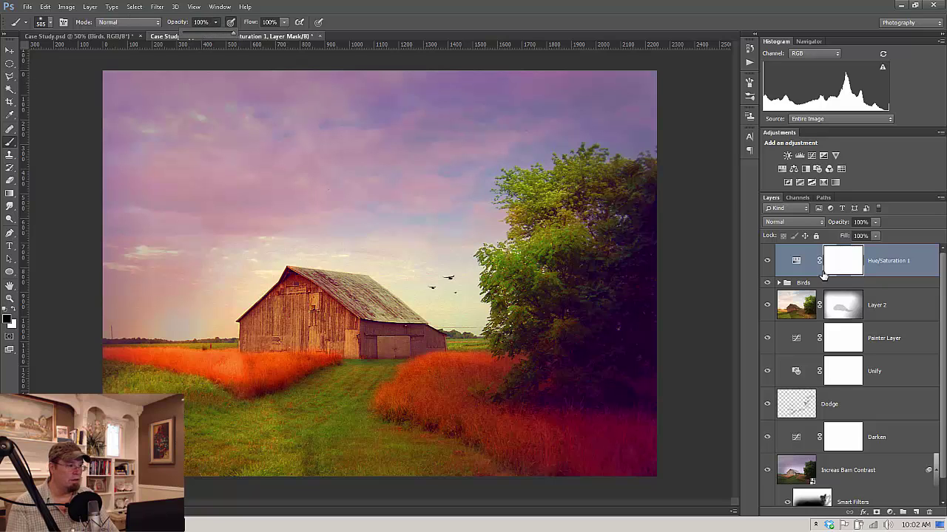
left_click(603, 171)
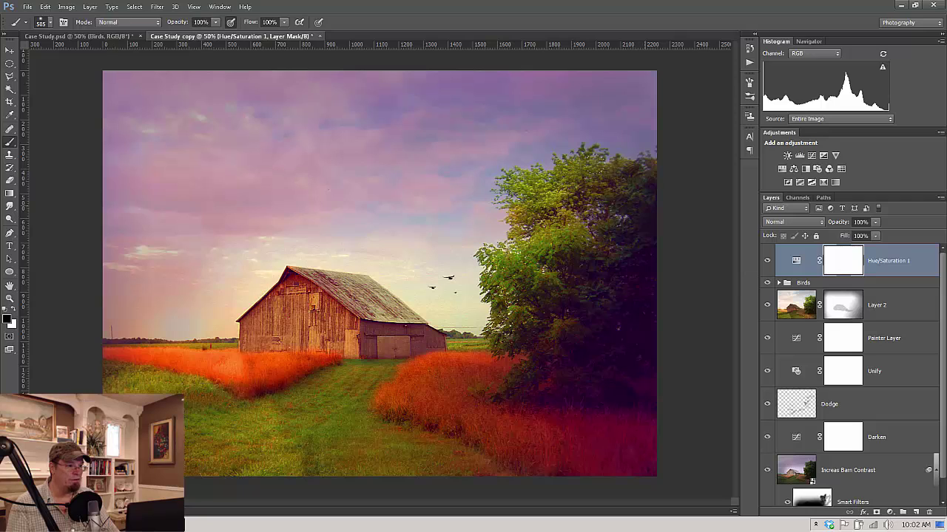
Paint black on the mask over the tree and fields, then reset the brush to 25% opacity and white
mouse_move(562, 166)
left_mouse_down()
mouse_move(547, 215)
mouse_move(525, 229)
mouse_move(517, 289)
mouse_move(492, 325)
left_mouse_up()
mouse_move(651, 448)
left_mouse_down()
mouse_move(564, 440)
mouse_move(488, 376)
left_mouse_up()
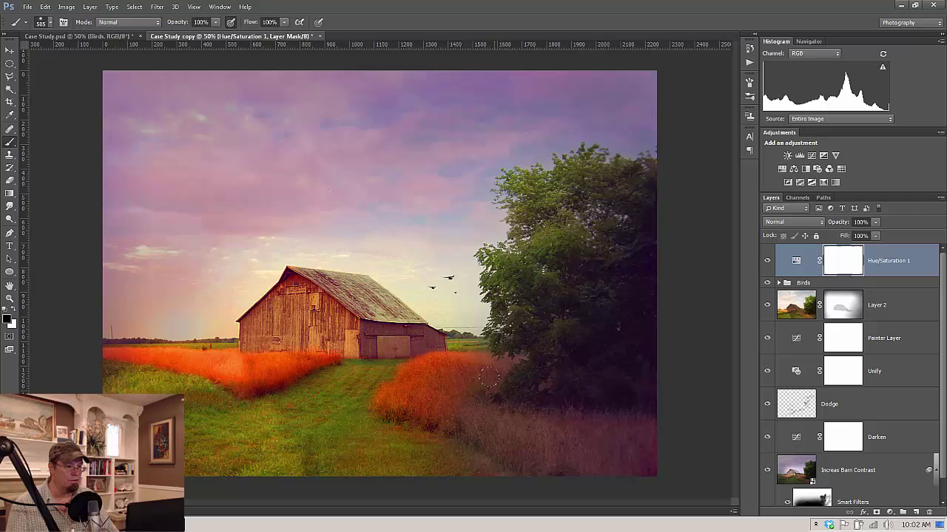
mouse_move(433, 351)
left_mouse_down()
mouse_move(351, 373)
mouse_move(302, 288)
left_mouse_up()
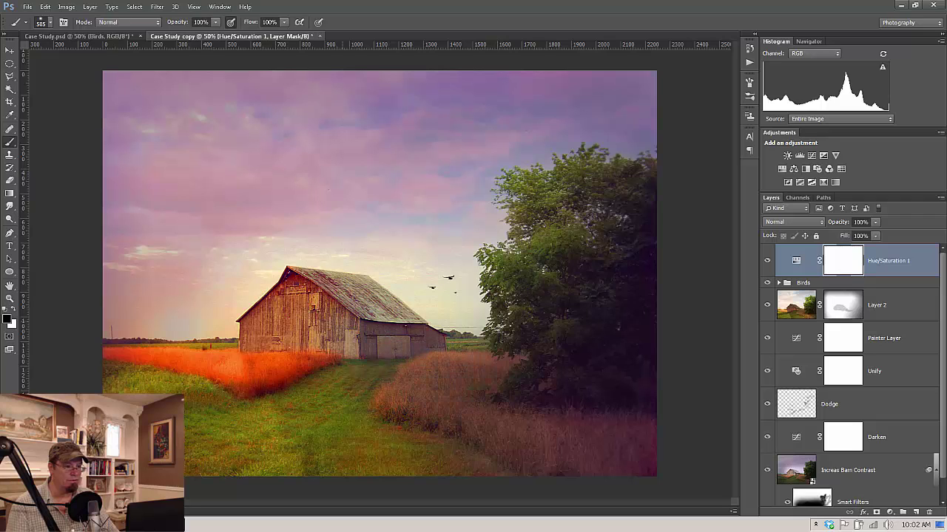
mouse_move(247, 362)
left_mouse_down()
mouse_move(219, 396)
mouse_move(166, 400)
mouse_move(117, 374)
mouse_move(141, 369)
mouse_move(374, 453)
mouse_move(397, 413)
left_mouse_up()
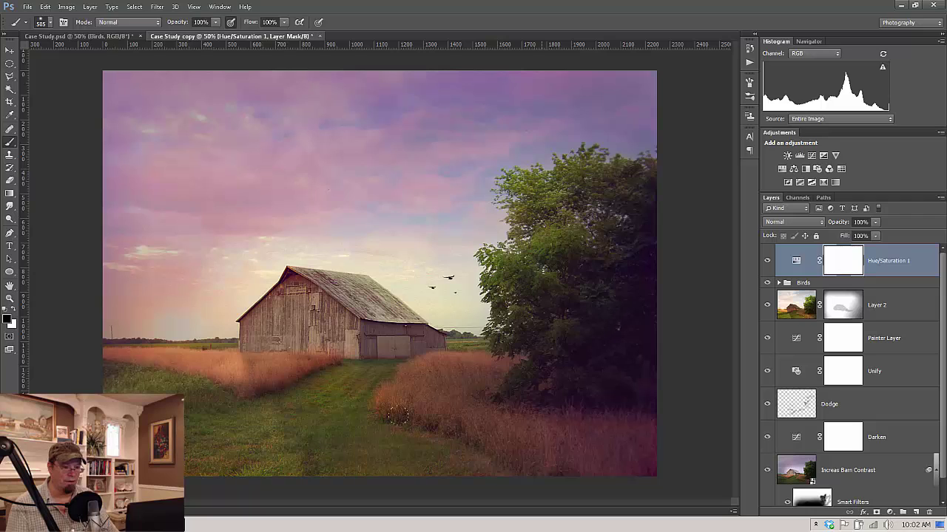
left_click_drag(621, 253, 605, 373)
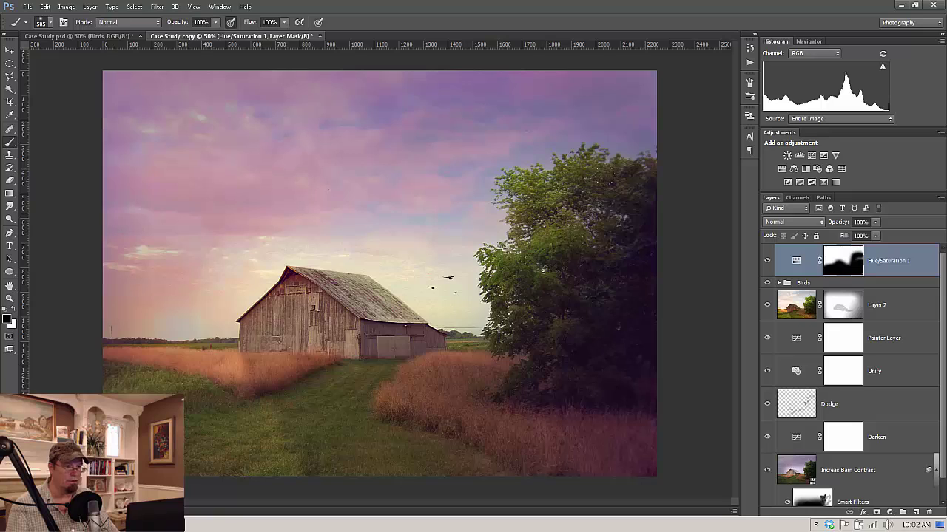
left_click_drag(217, 26, 180, 39)
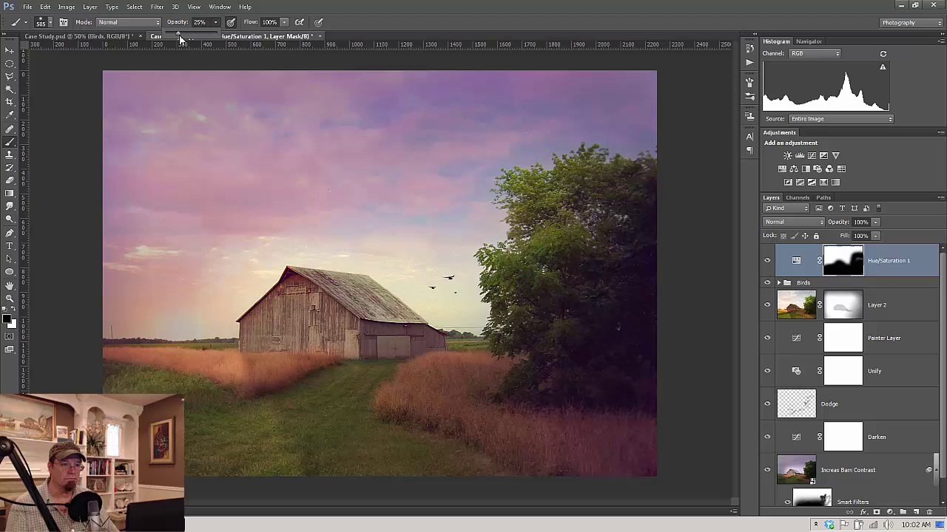
left_click(15, 313)
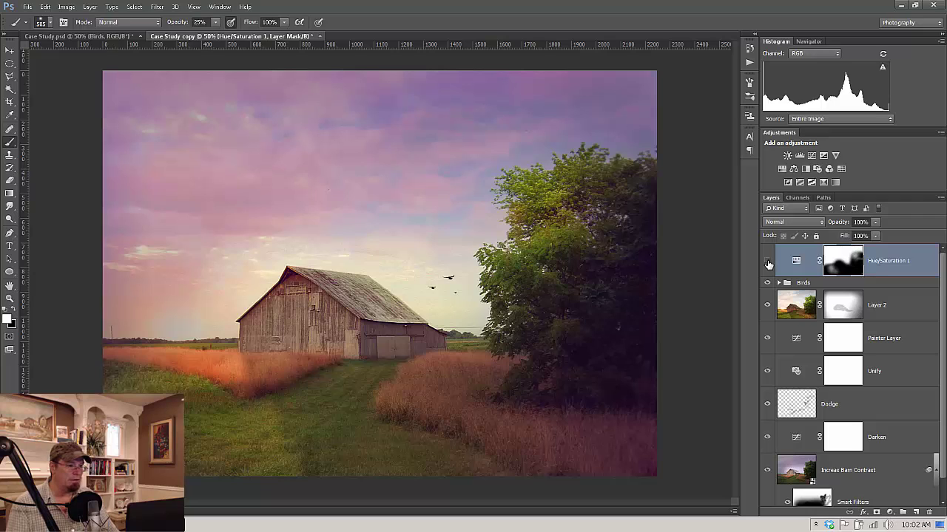
Compare with Hue/Saturation 1 toggled, leave it hidden, and stamp visible layers above Birds as Layer 3
left_click(767, 262)
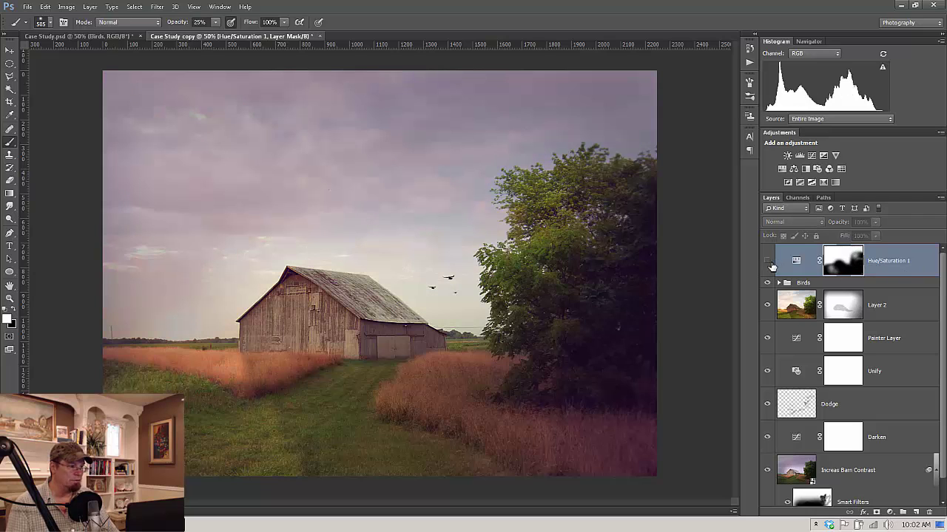
left_click(767, 263)
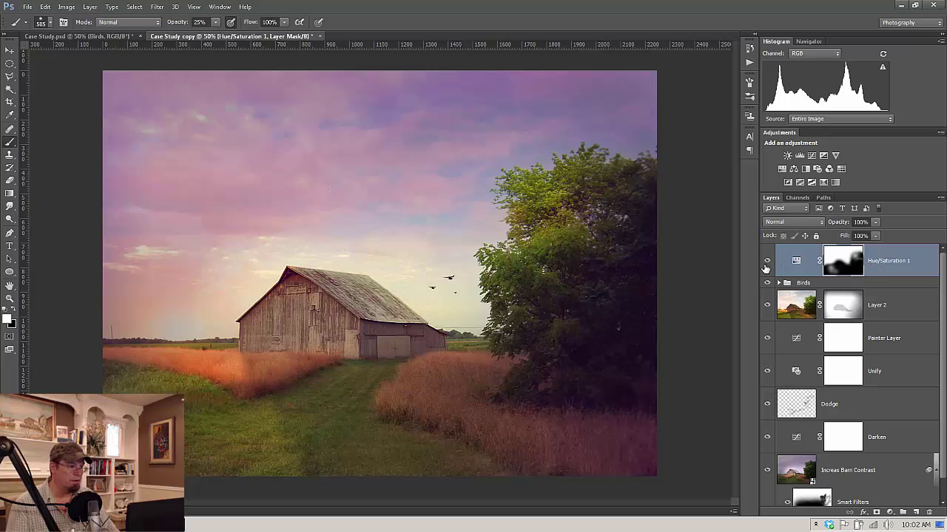
left_click(767, 262)
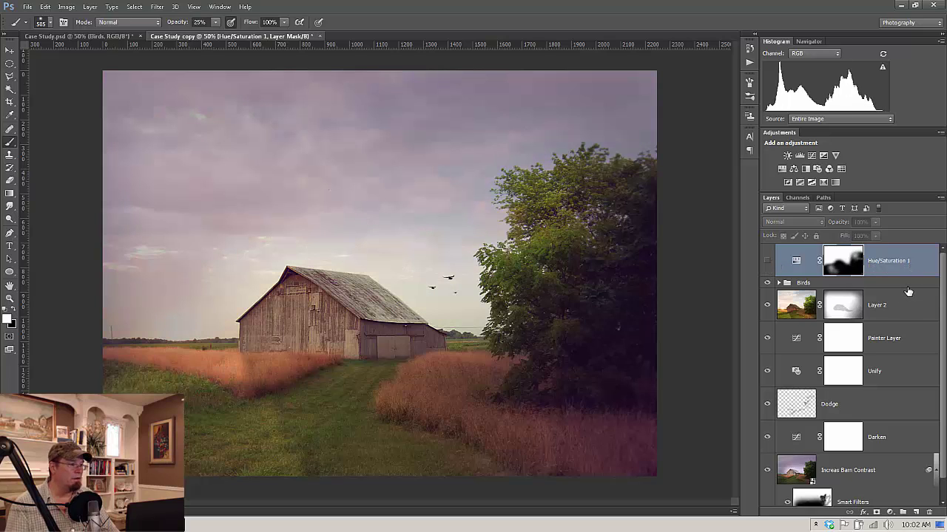
left_click(906, 284)
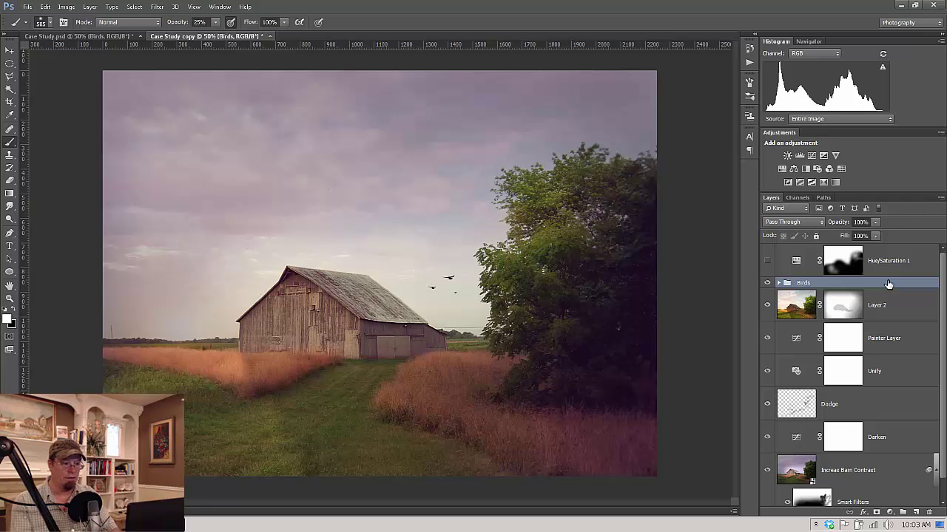
key("ctrl+shift+alt+e")
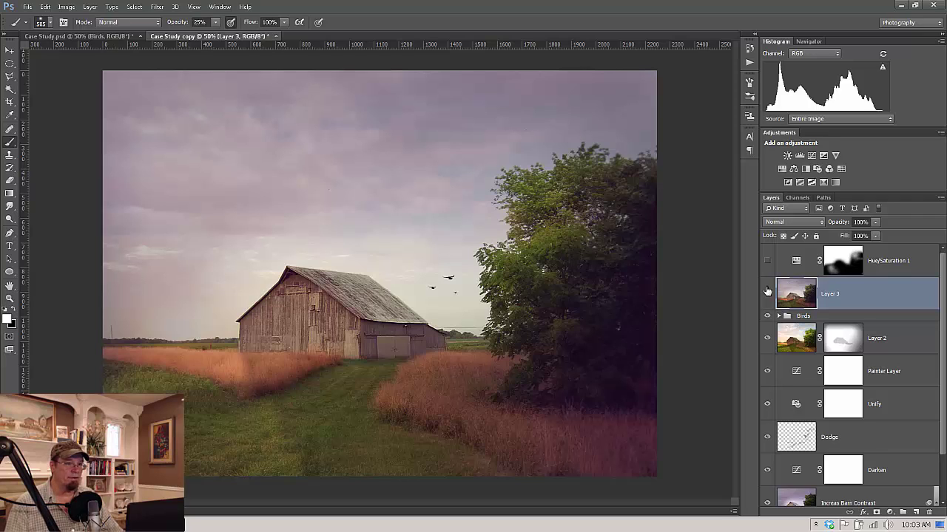
left_click(71, 10)
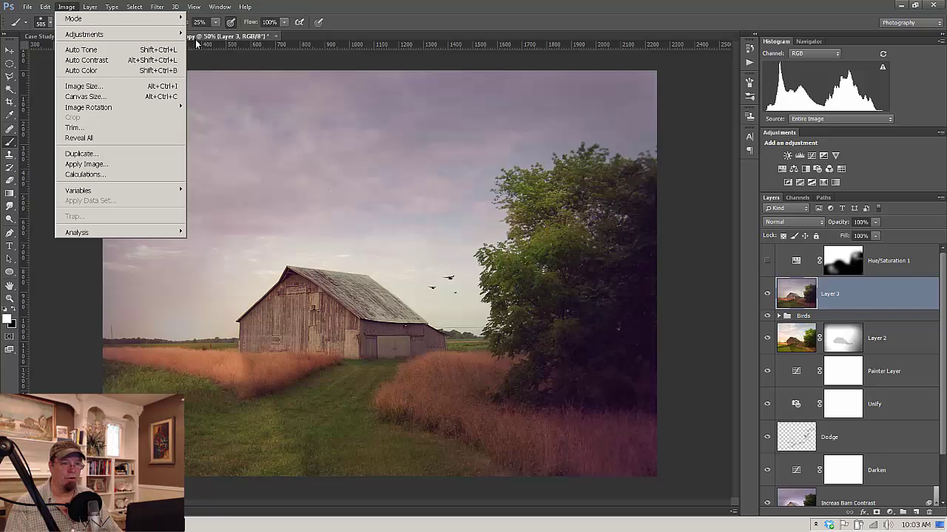
mouse_move(176, 19)
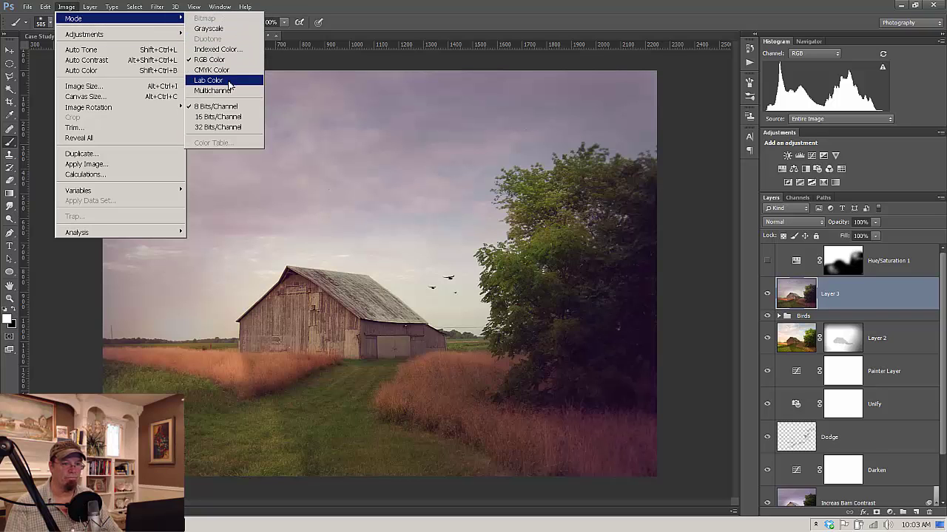
left_click(209, 80)
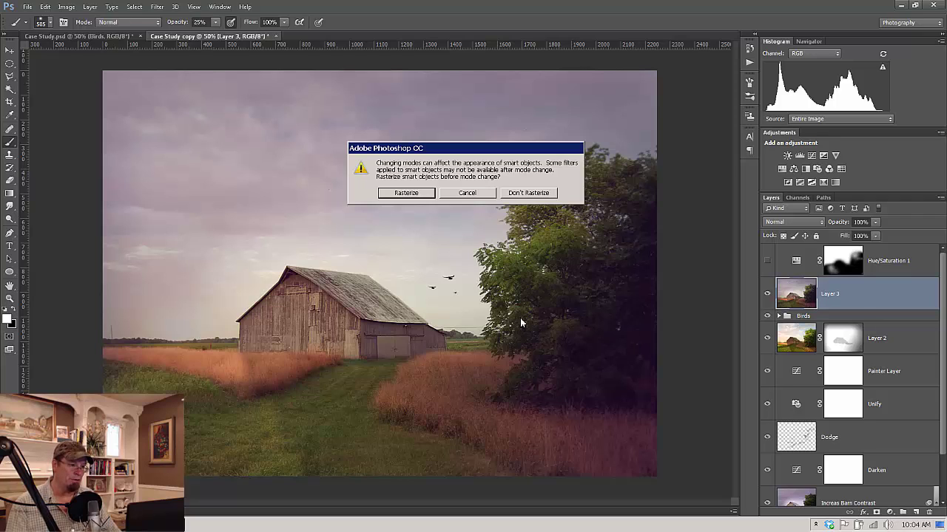
left_click(467, 193)
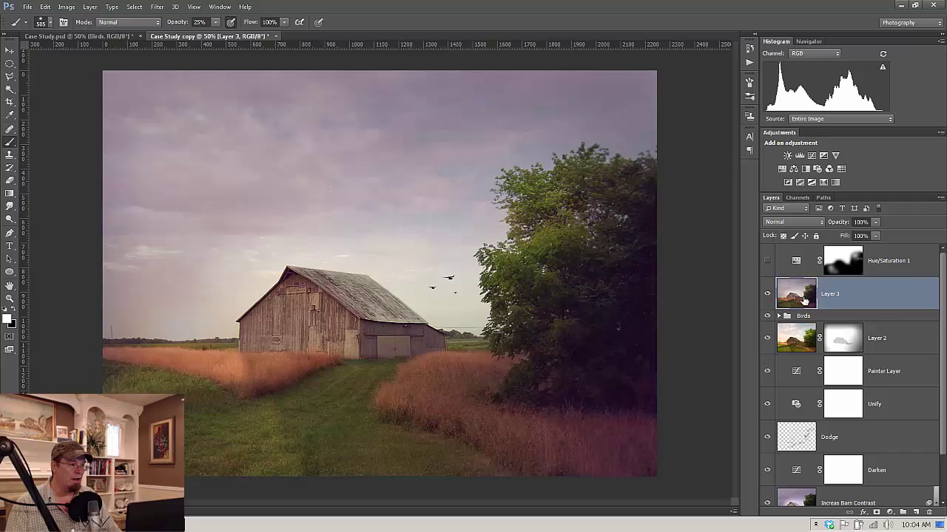
Convert Layer 3 to a smart object and open its contents as Layer 3.psb
right_click(892, 301)
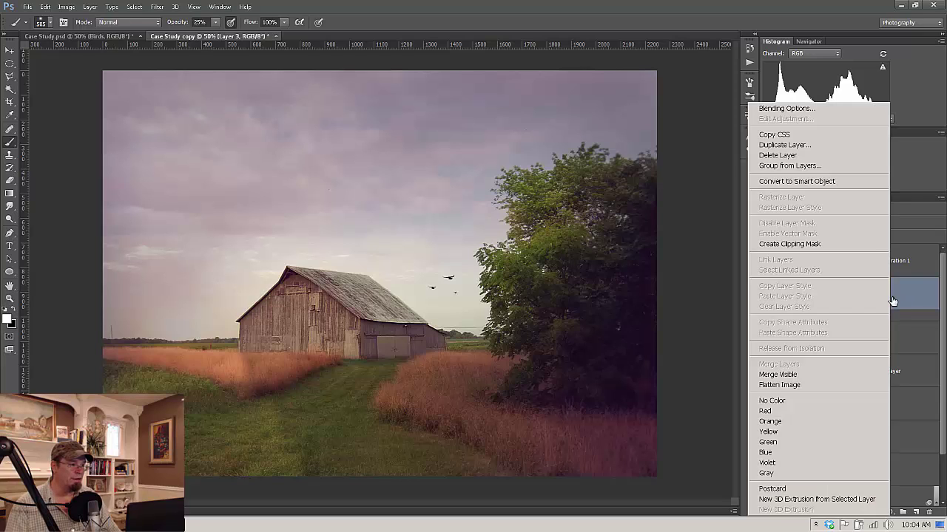
left_click(803, 182)
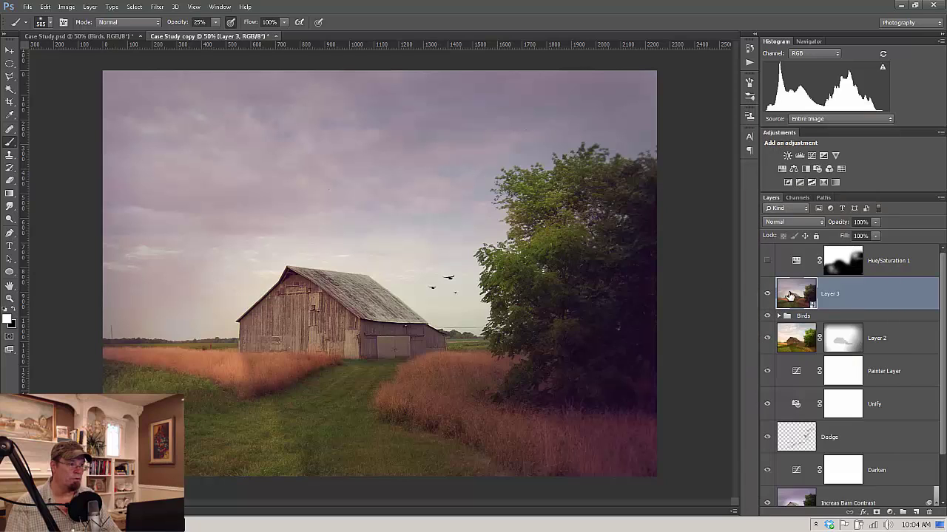
double_click(793, 298)
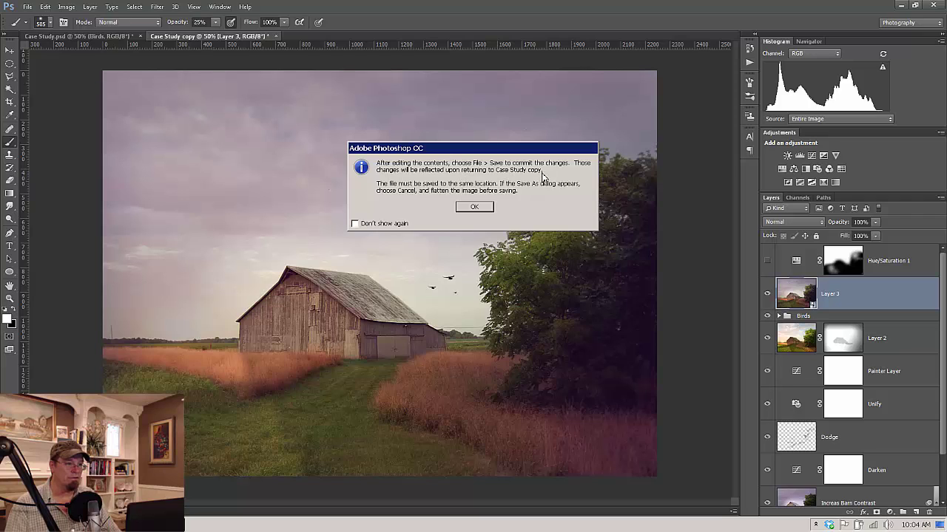
left_click(482, 210)
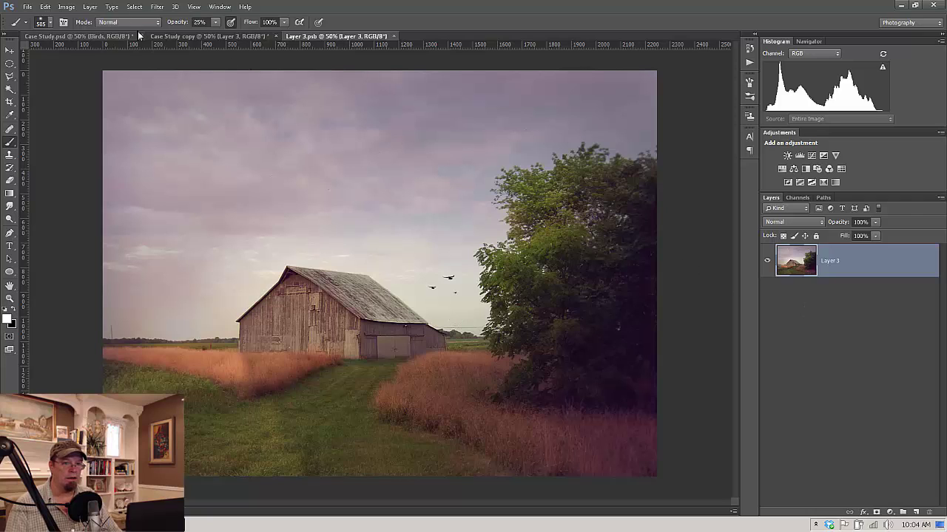
Convert the smart object contents to Lab Color mode
left_click(91, 6)
mouse_move(66, 7)
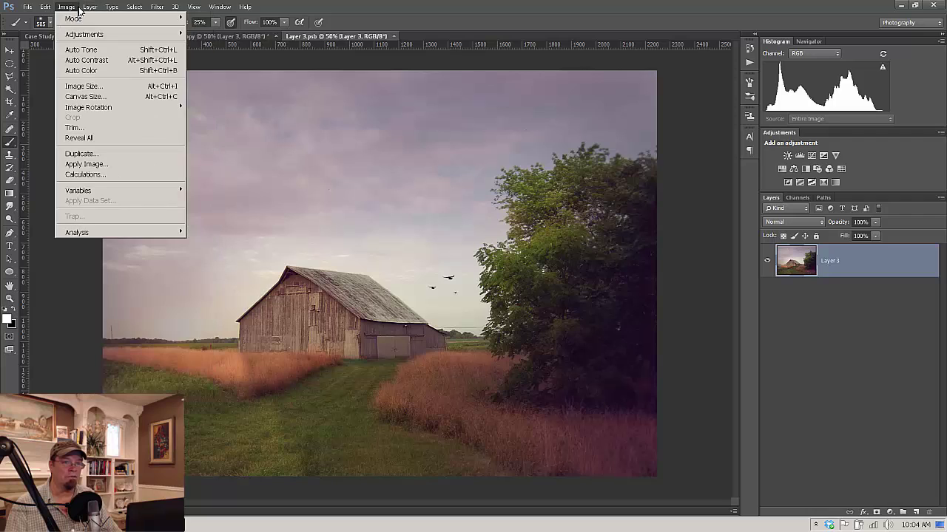
mouse_move(130, 19)
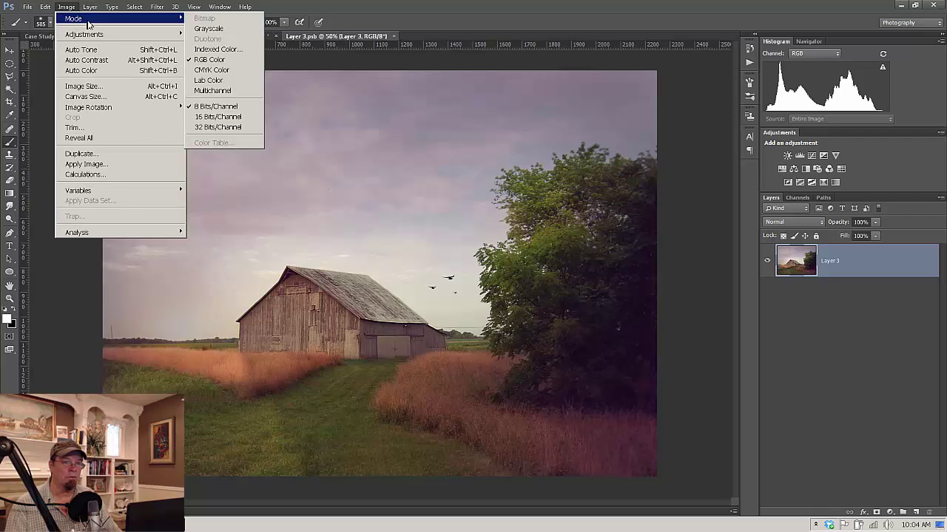
left_click(234, 86)
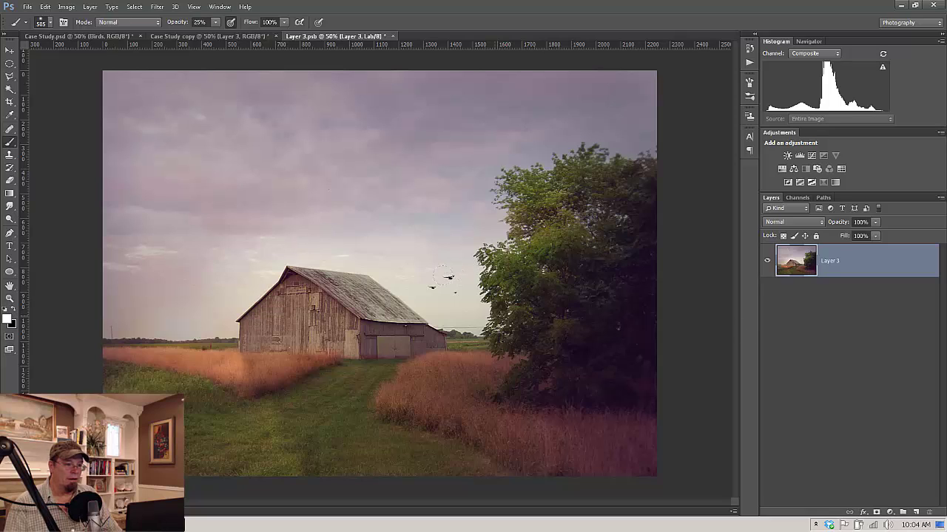
Add a Curves adjustment layer above Layer 3, keeping its Lightness channel selected
left_click(890, 514)
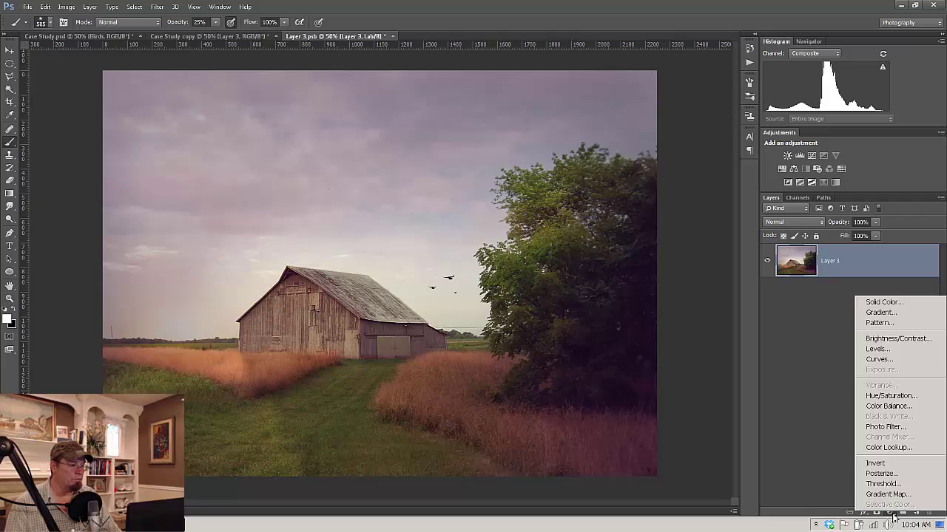
left_click(880, 359)
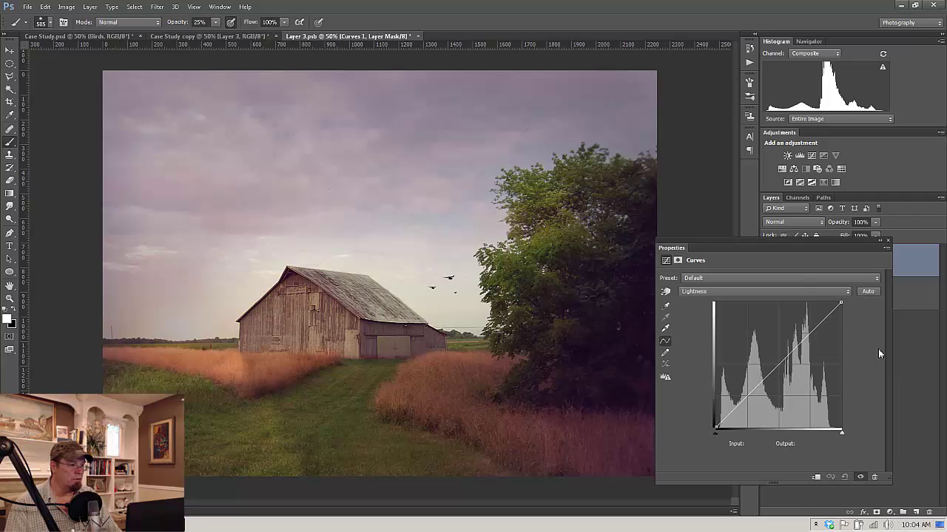
left_click_drag(796, 242, 670, 246)
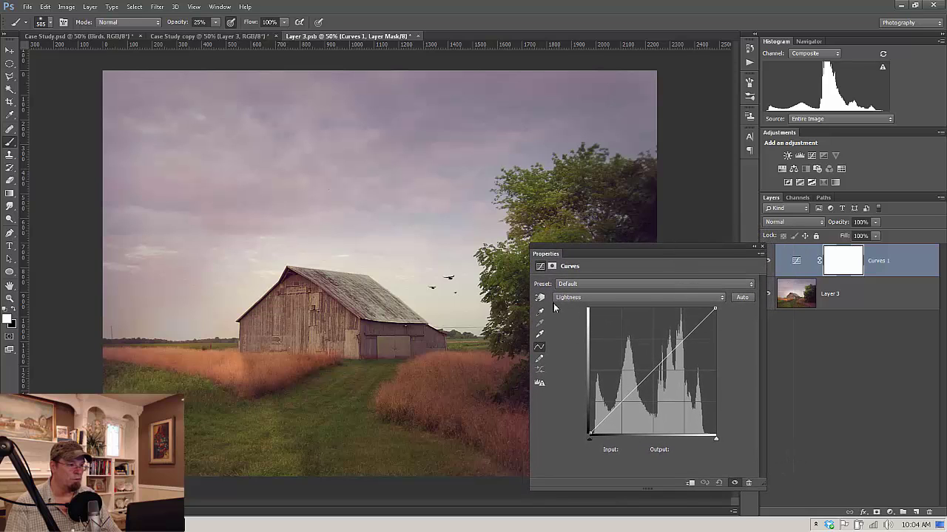
left_click(602, 298)
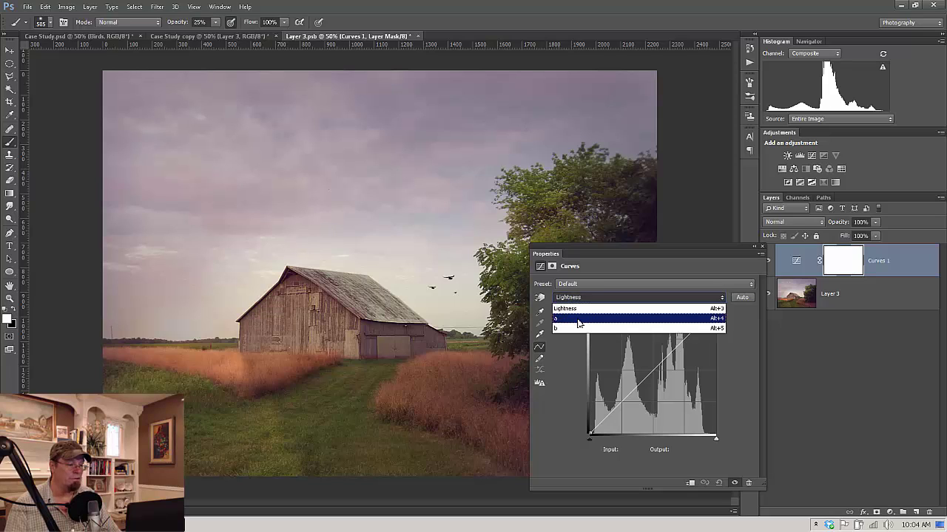
left_click(615, 307)
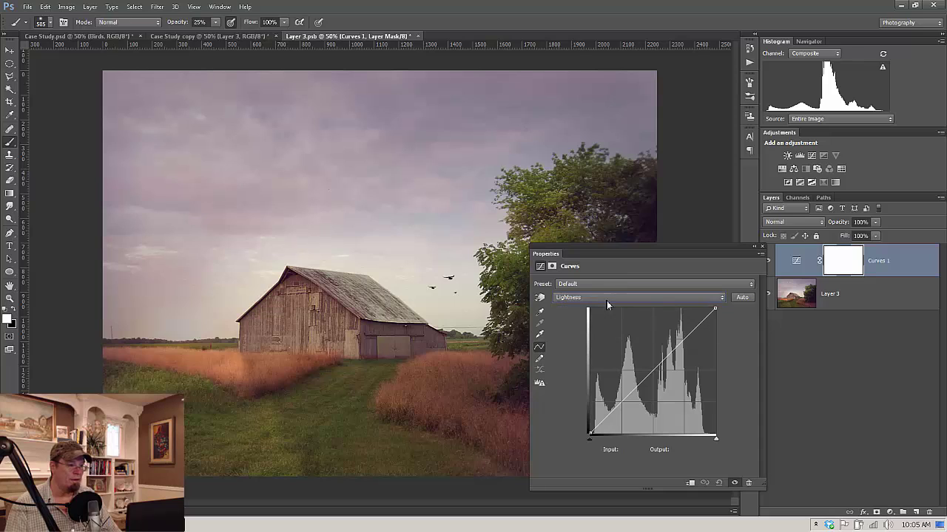
left_click(644, 299)
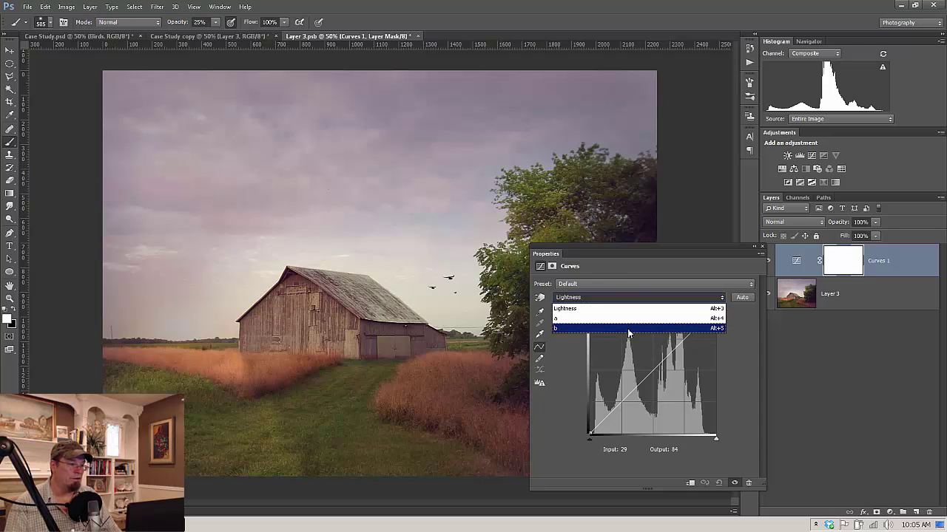
key("Escape")
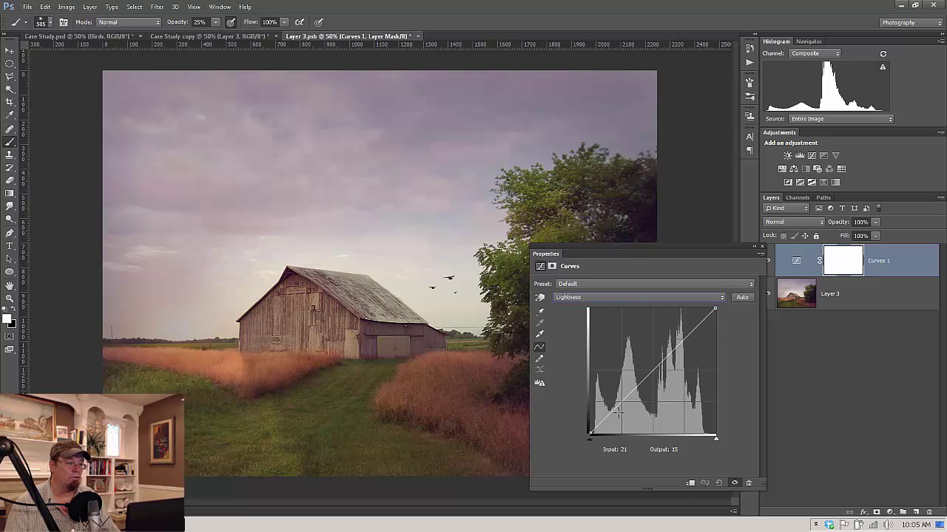
Experiment with Lightness curve points, return it to a straight line, and switch Curves to the a channel
left_click_drag(615, 406, 618, 419)
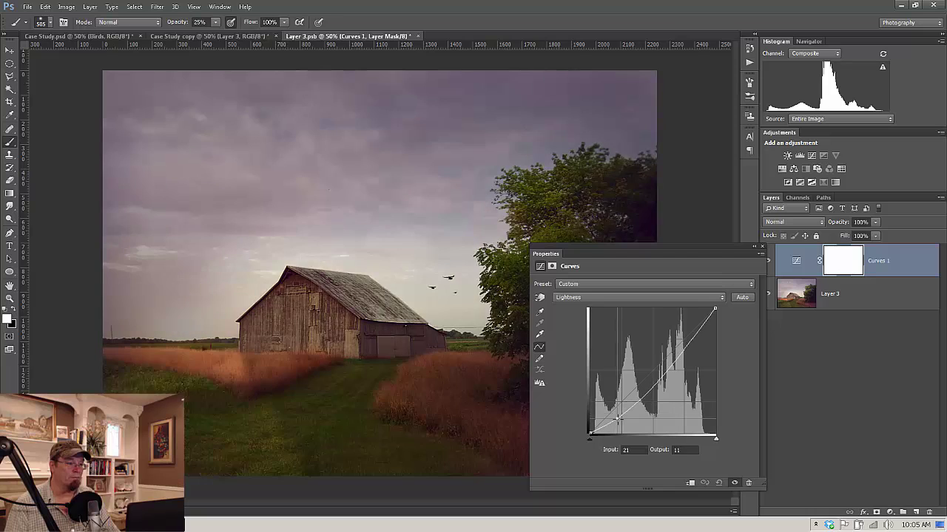
left_click_drag(698, 334, 701, 328)
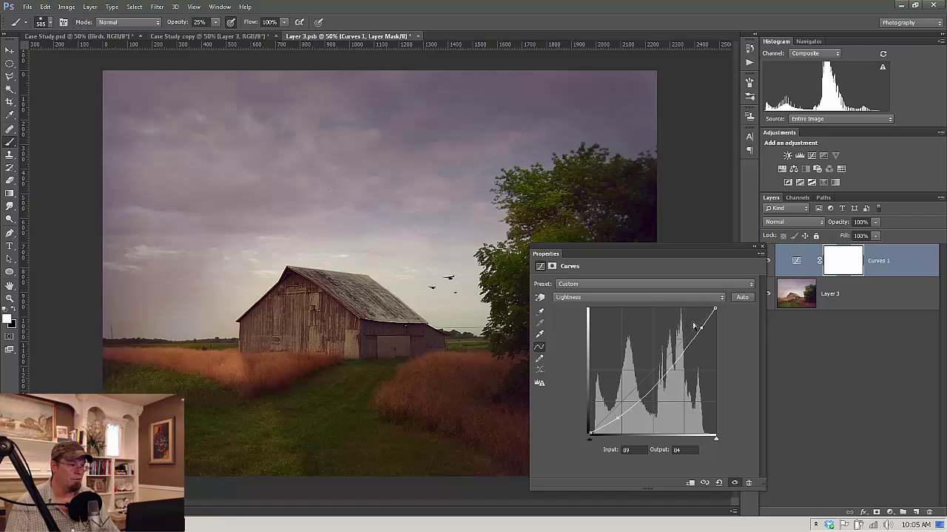
left_click_drag(702, 327, 698, 322)
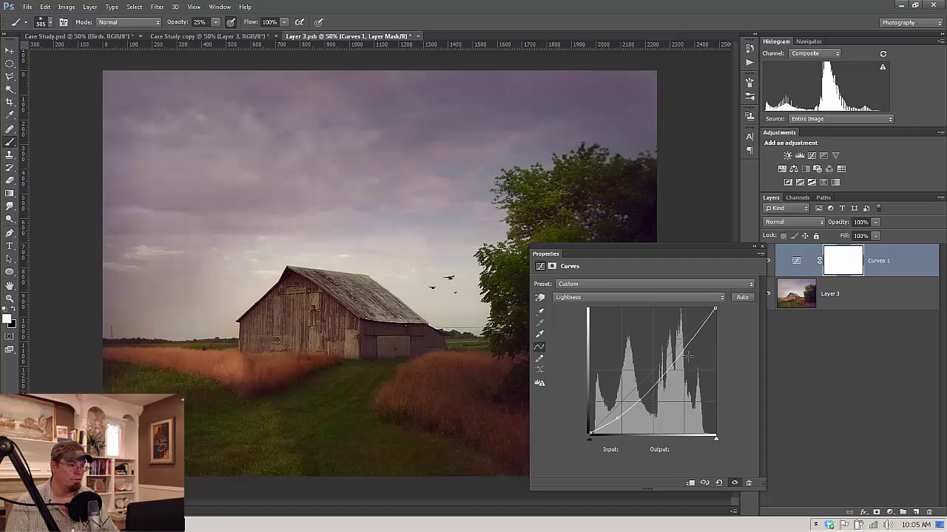
left_click_drag(617, 421, 641, 443)
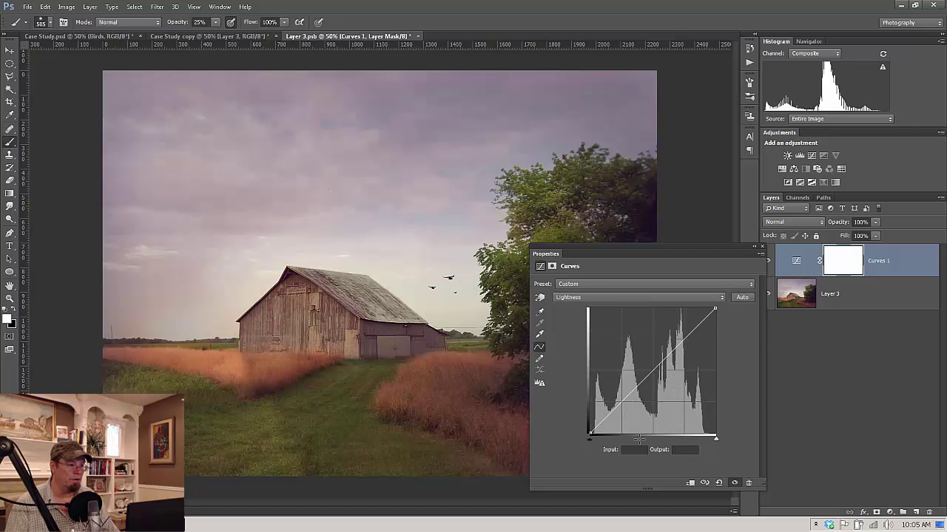
left_click(675, 299)
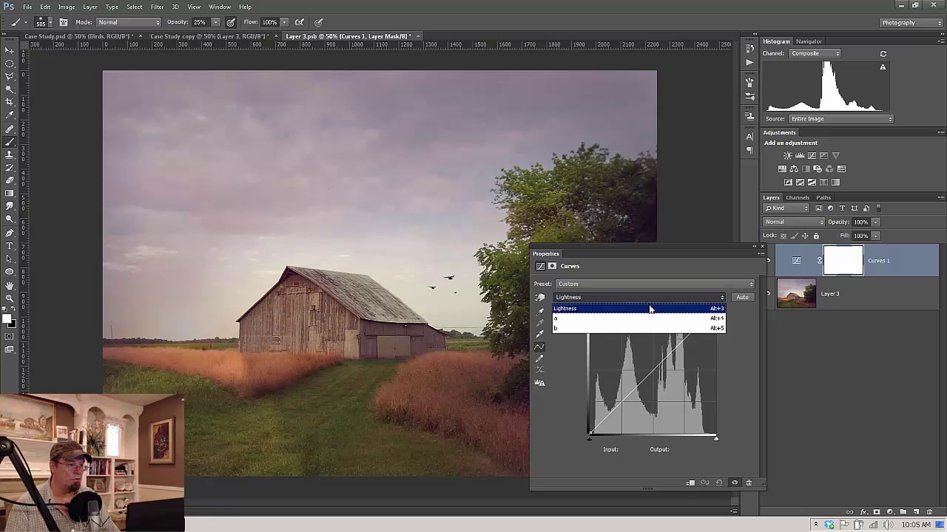
left_click(625, 320)
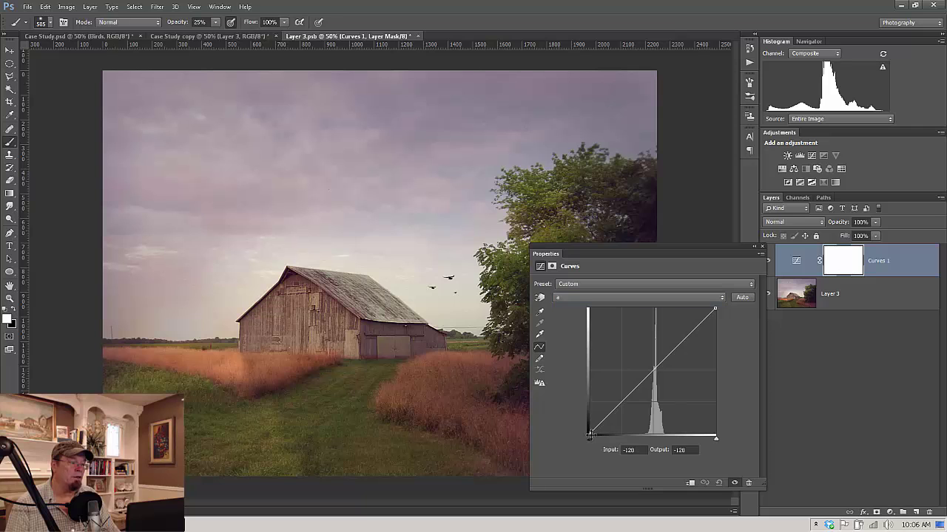
Steepen the a curve (black point -63) and the b curve (black -66, white 64) by moving endpoints inward
left_click_drag(590, 435, 622, 438)
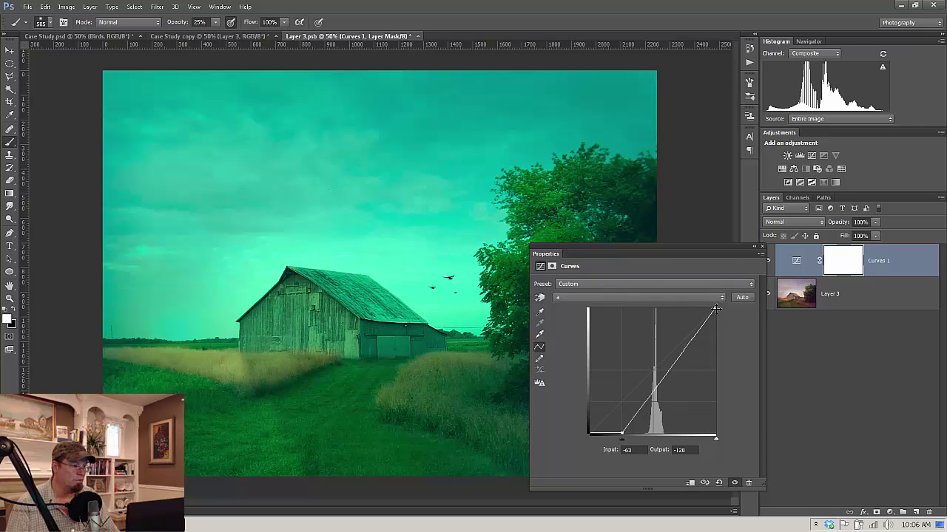
left_click_drag(716, 309, 685, 298)
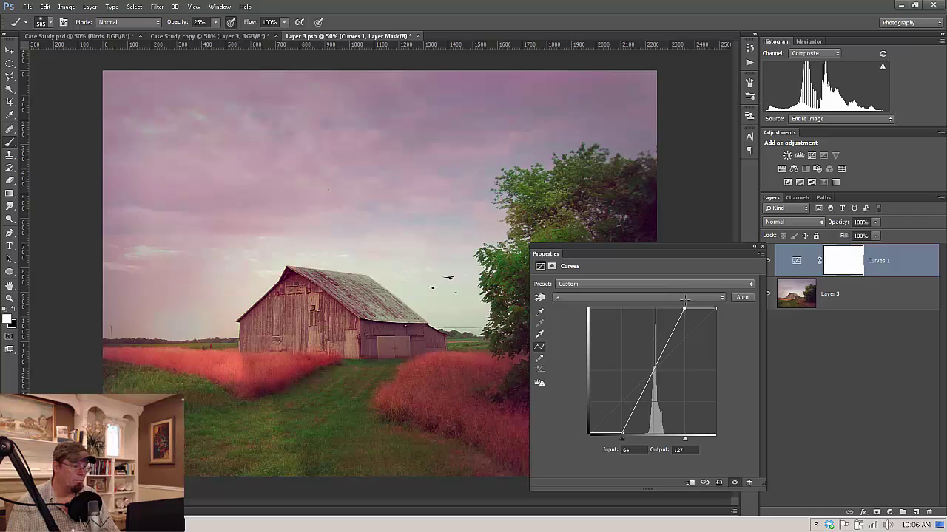
left_click(630, 297)
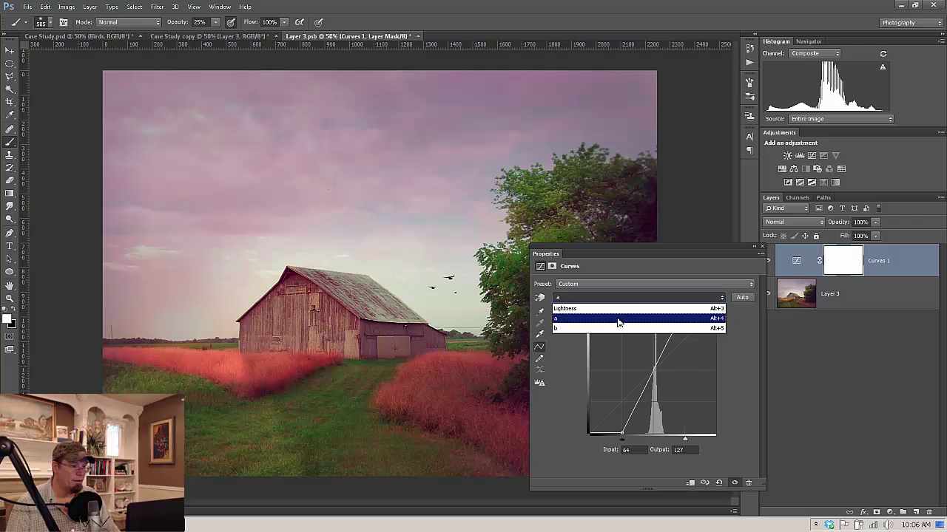
left_click(616, 329)
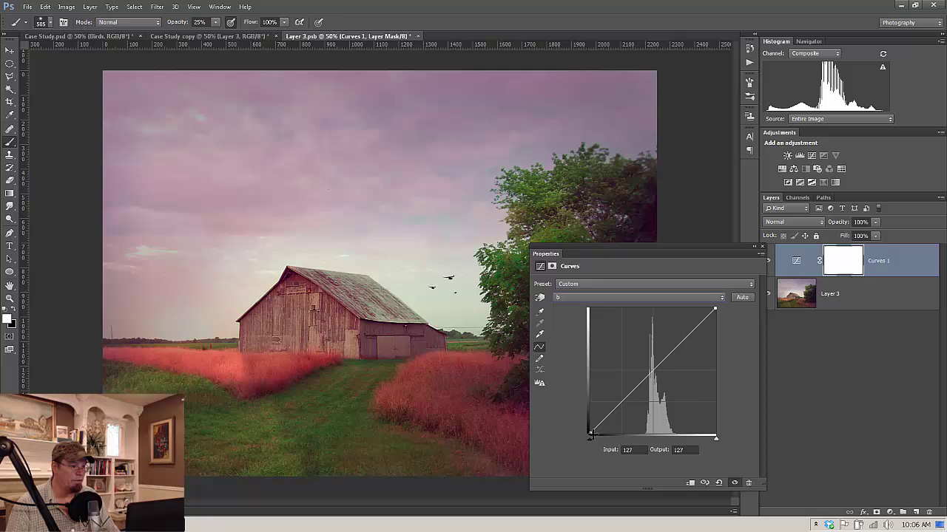
left_click_drag(591, 435, 621, 435)
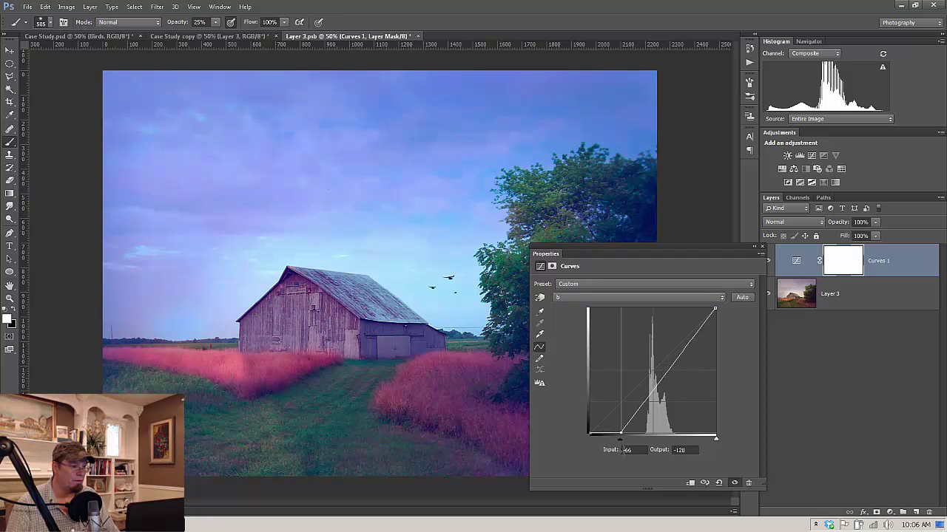
left_click_drag(714, 309, 686, 301)
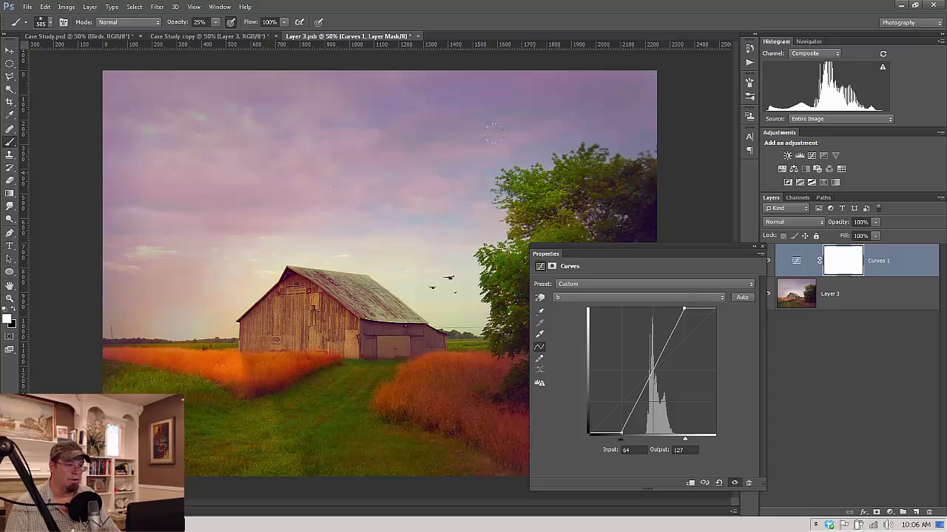
Save and close Layer 3.psb, move Layer 3 above Hue/Saturation 1, and copy that mask onto it
left_click(763, 250)
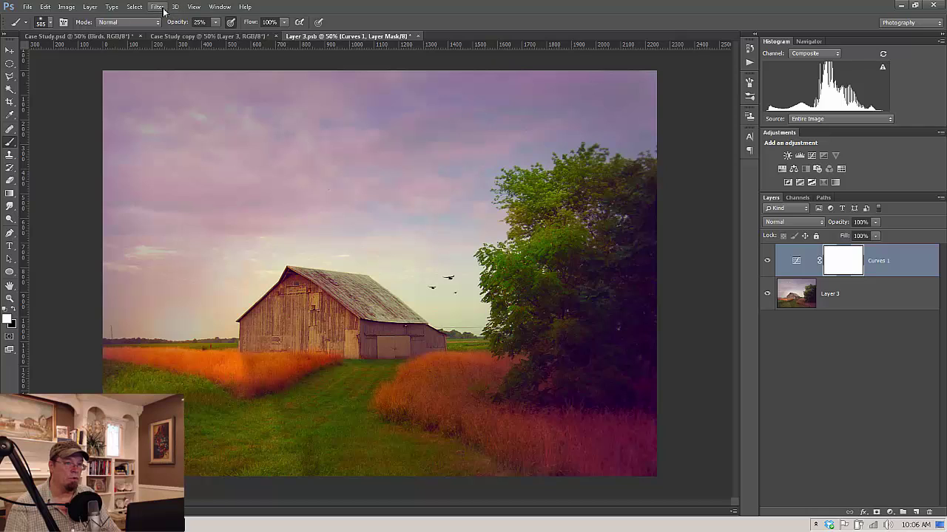
left_click(419, 36)
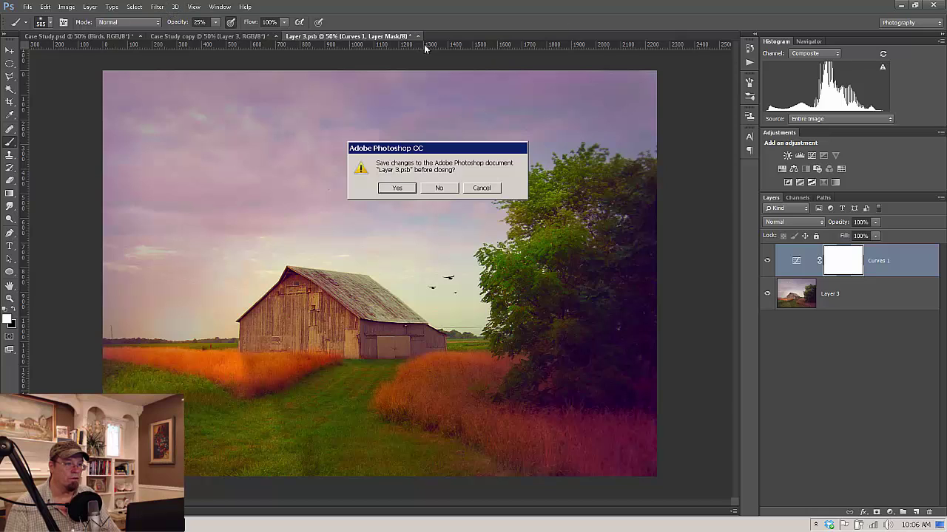
left_click(397, 189)
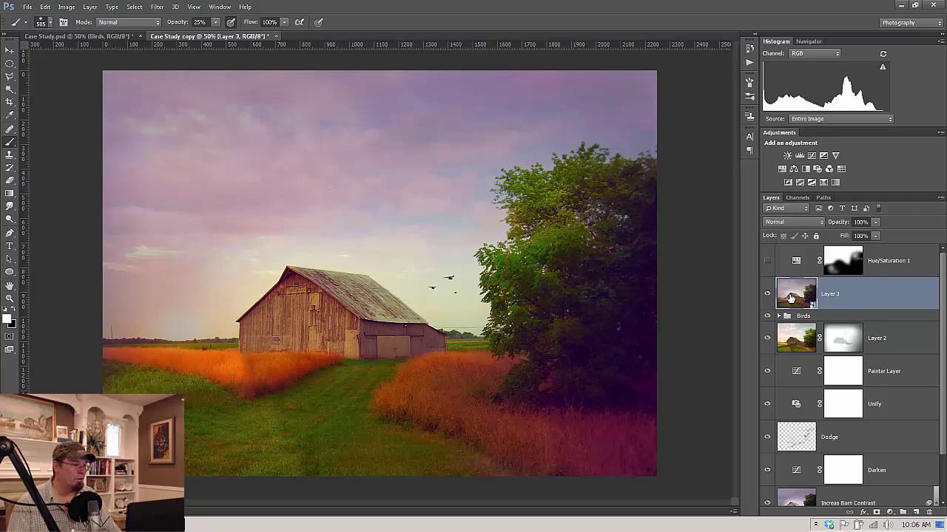
left_click_drag(787, 299, 794, 253)
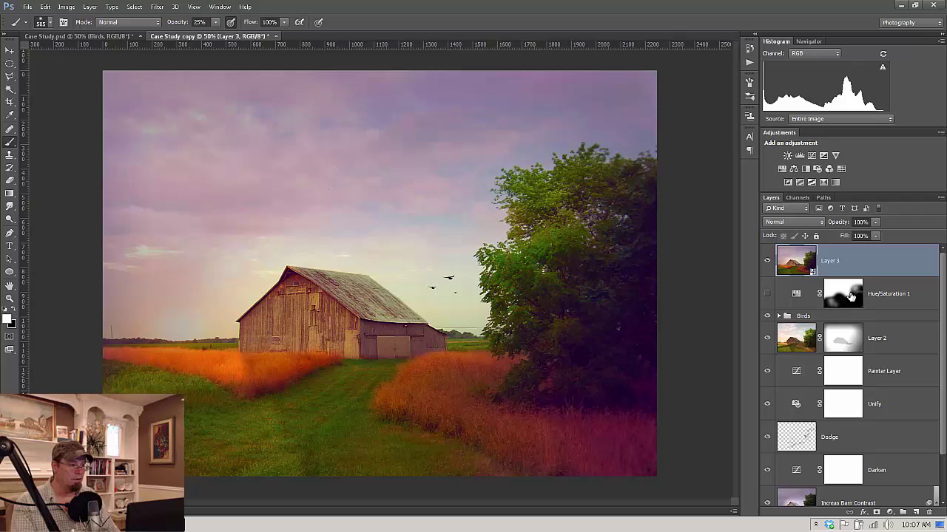
left_click_drag(850, 296, 855, 266)
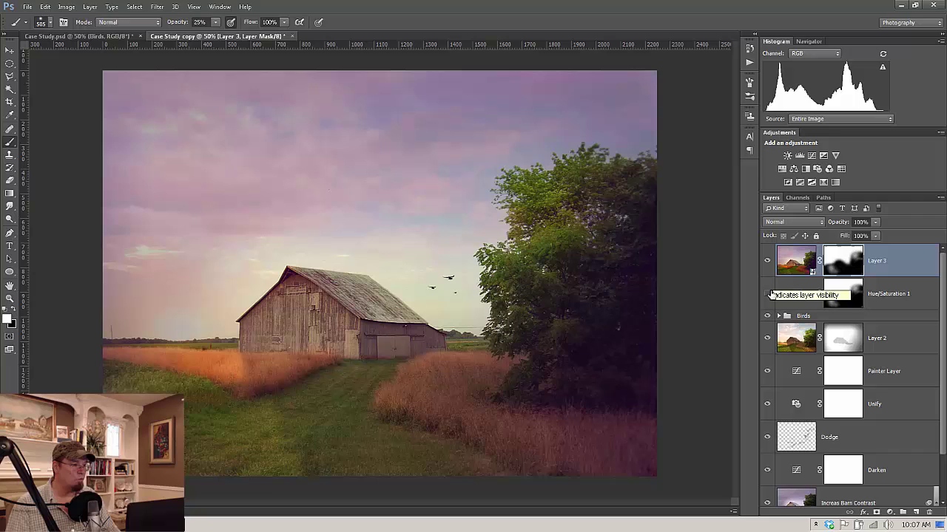
left_click(769, 295)
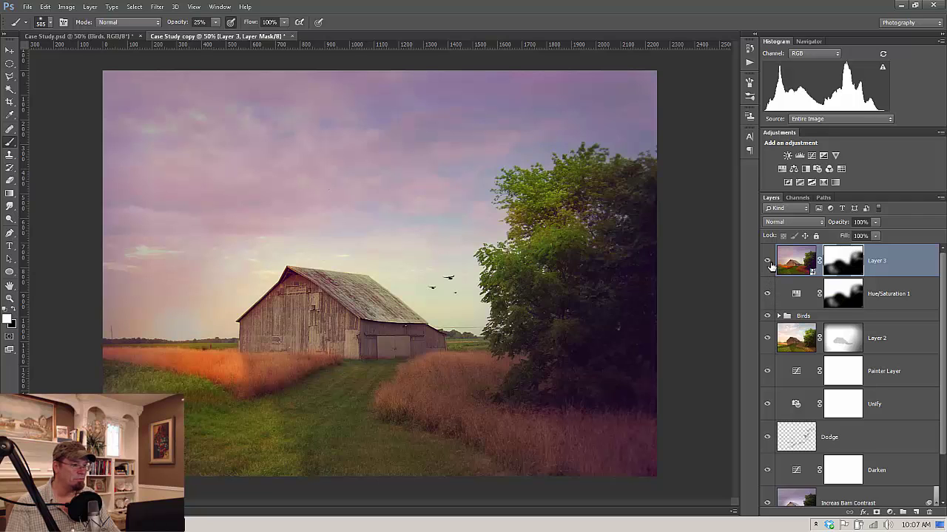
left_click(767, 261)
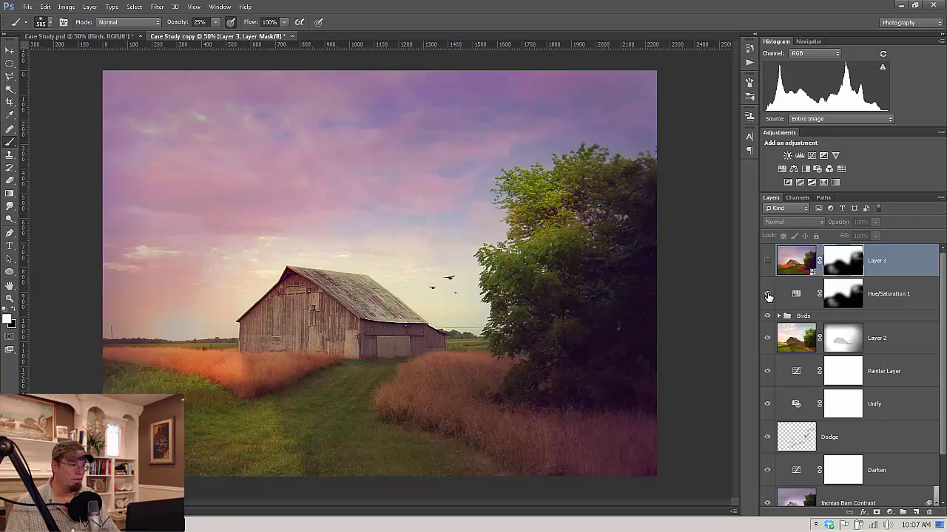
left_click(767, 295)
left_click(768, 294)
left_click(768, 294)
left_click(768, 294)
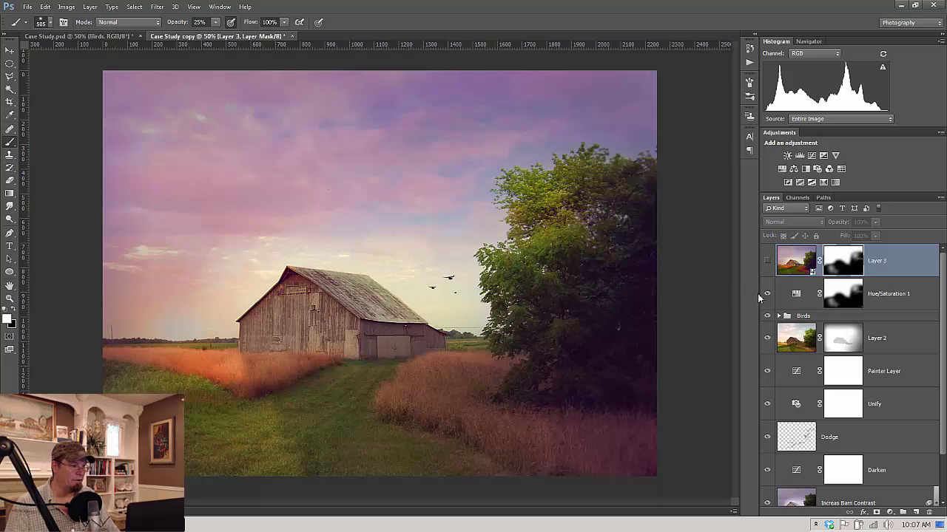
left_click(768, 297)
left_click(768, 297)
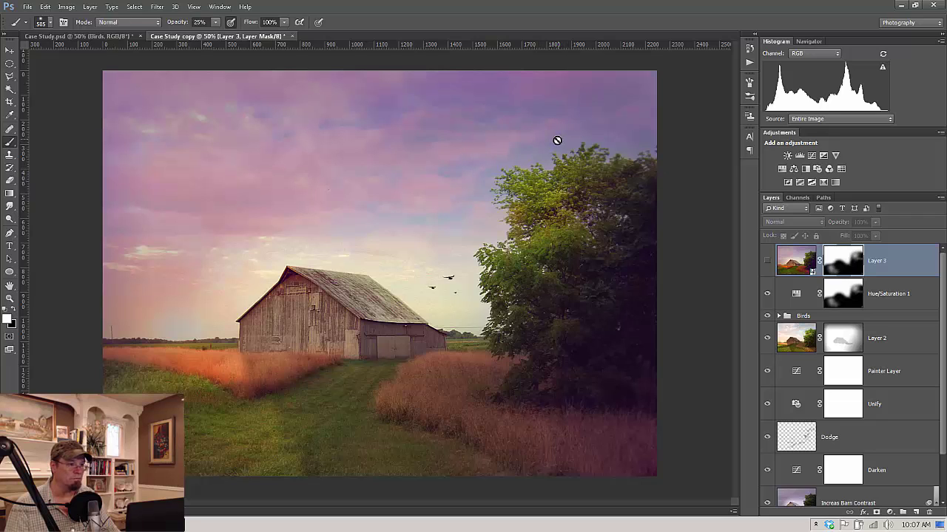
left_click(767, 293)
left_click(766, 261)
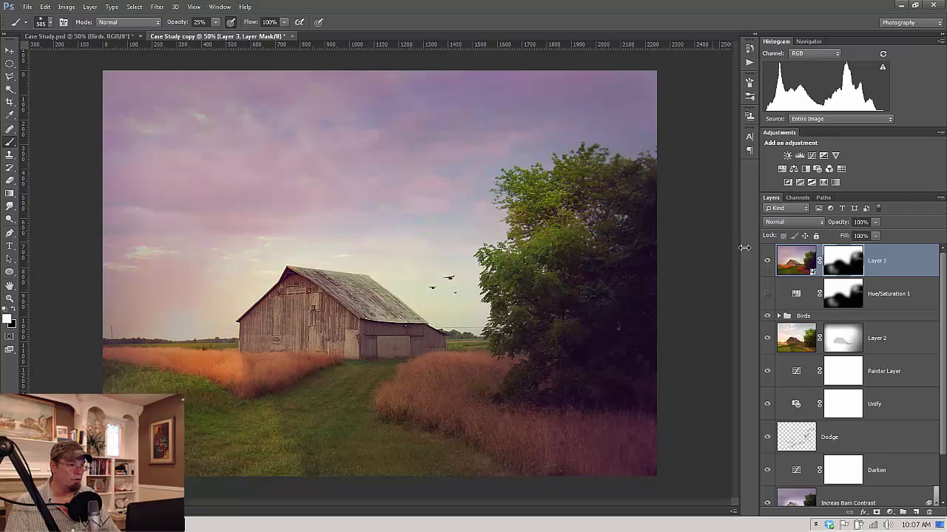
left_click(767, 262)
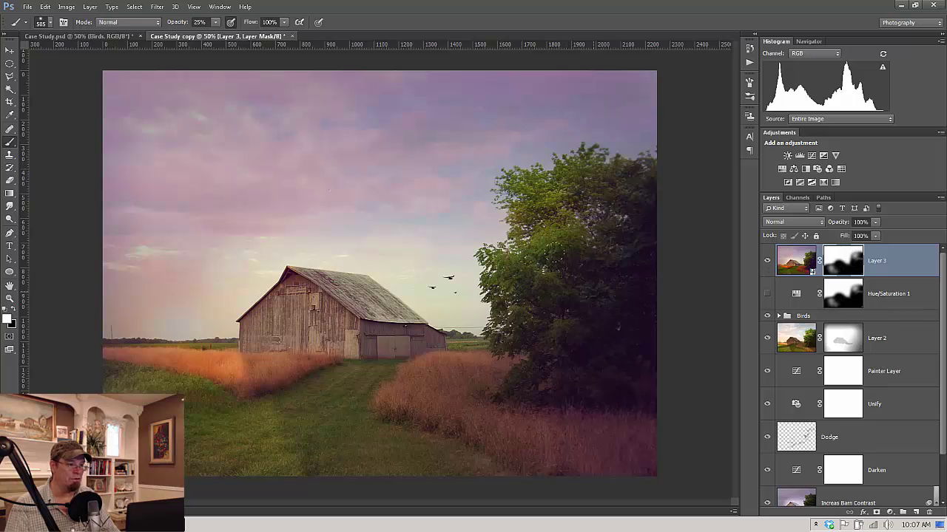
left_click(767, 262)
left_click(768, 262)
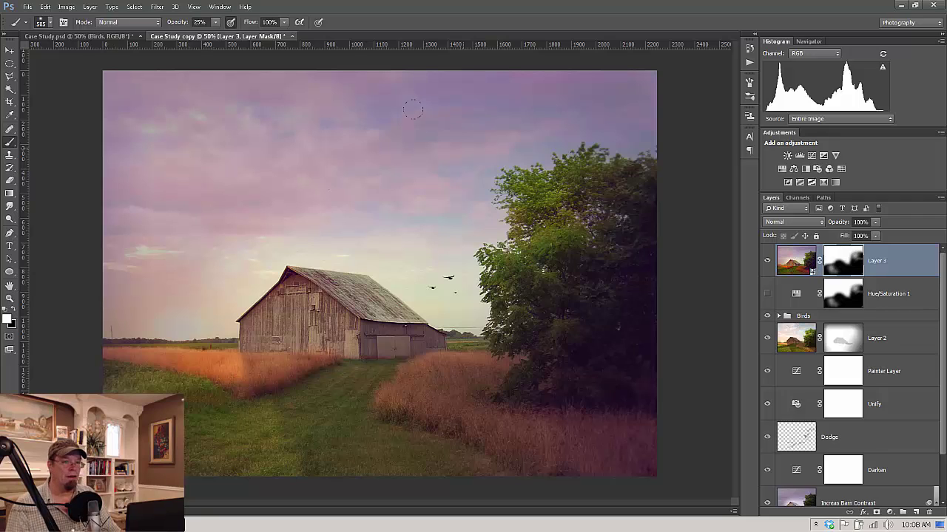
Close Case Study copy and Case Study, discarding unsaved changes in both
left_click(292, 37)
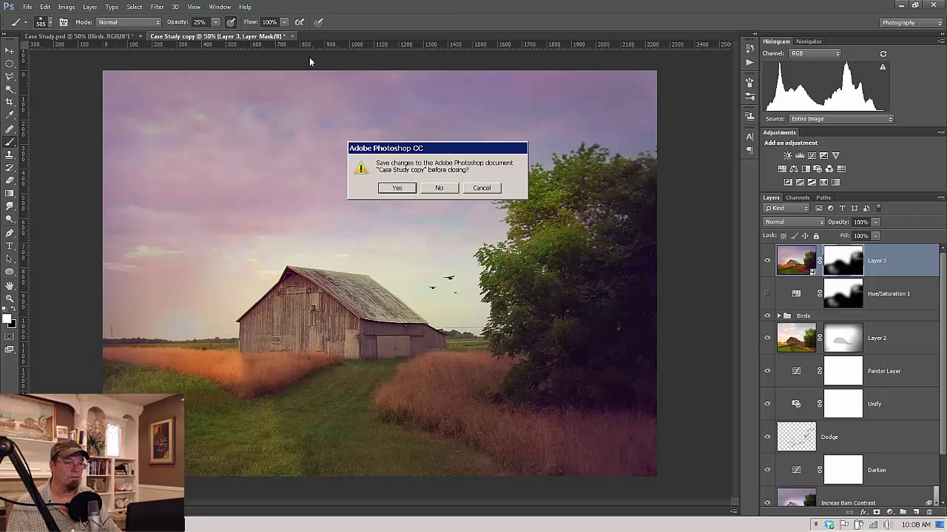
left_click(436, 187)
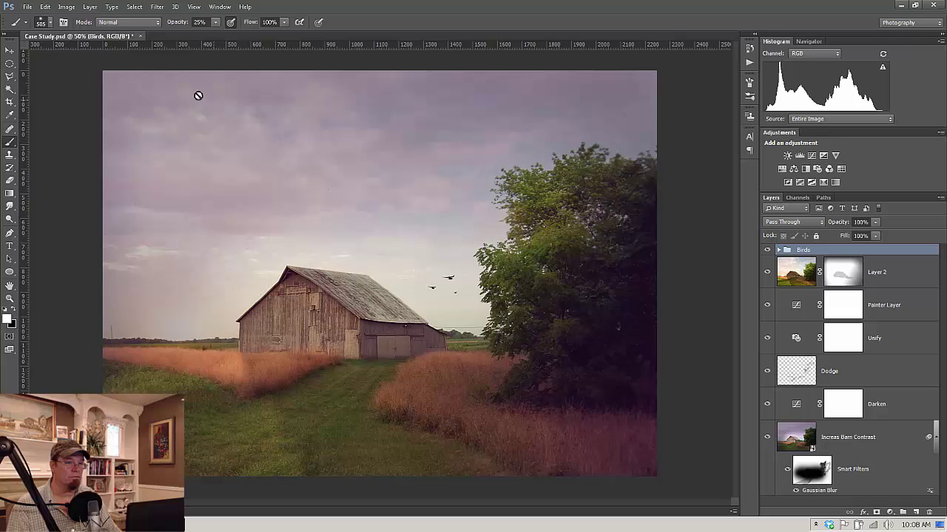
left_click(140, 37)
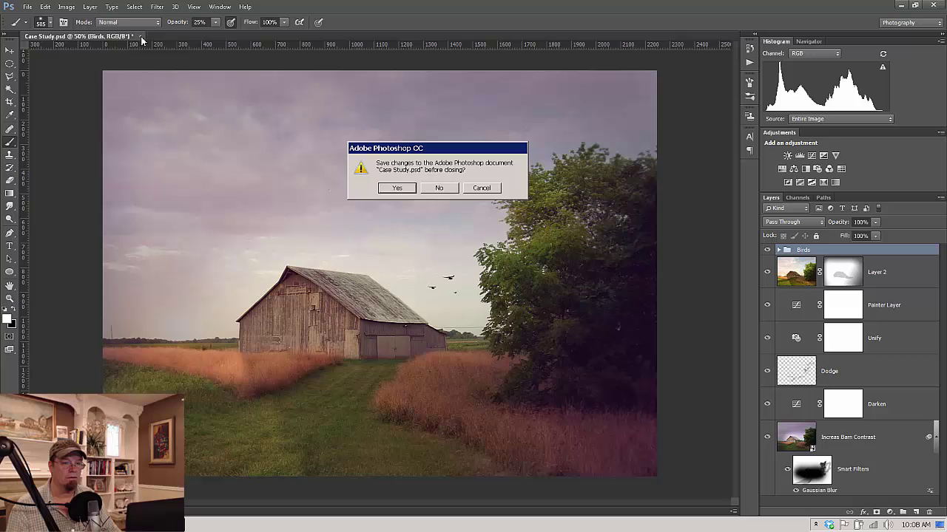
left_click(437, 191)
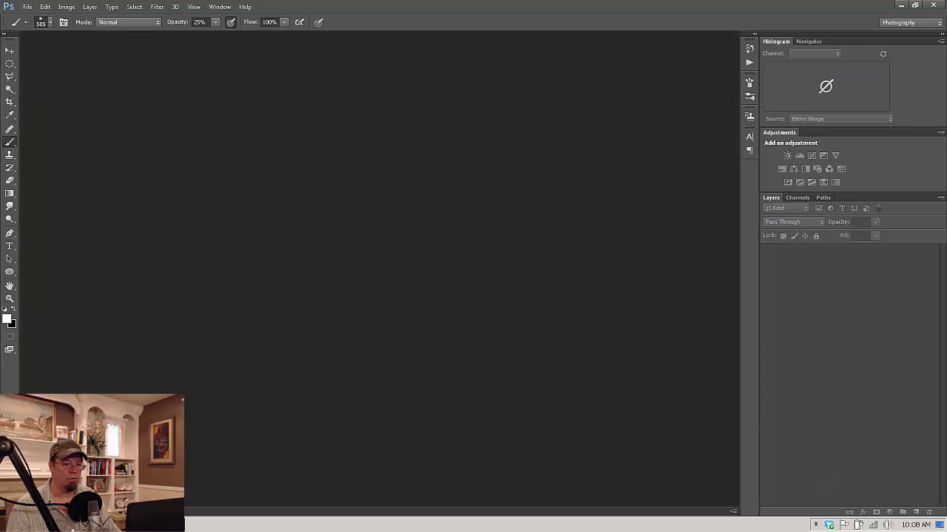
key("alt+Tab")
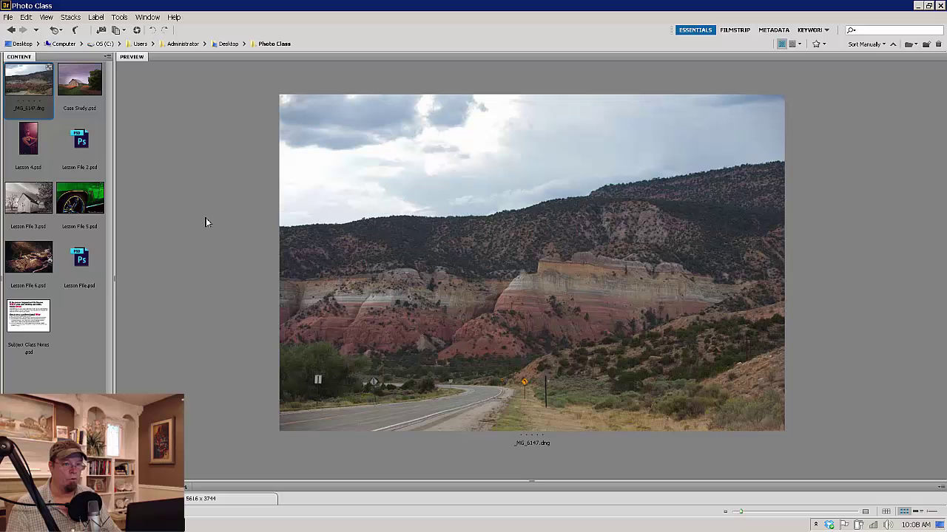
Open _MG_6147.dng from Bridge through Camera Raw as a smart object in Photoshop
double_click(39, 75)
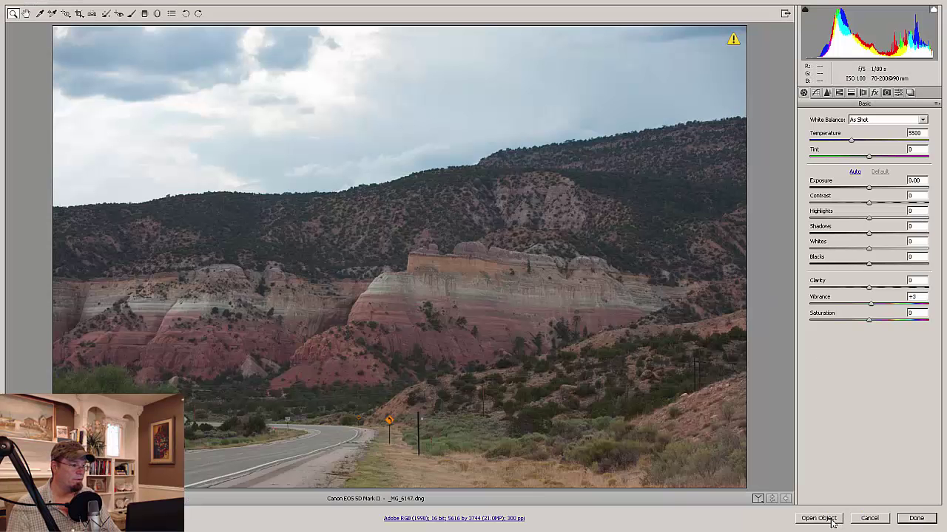
left_click(831, 519)
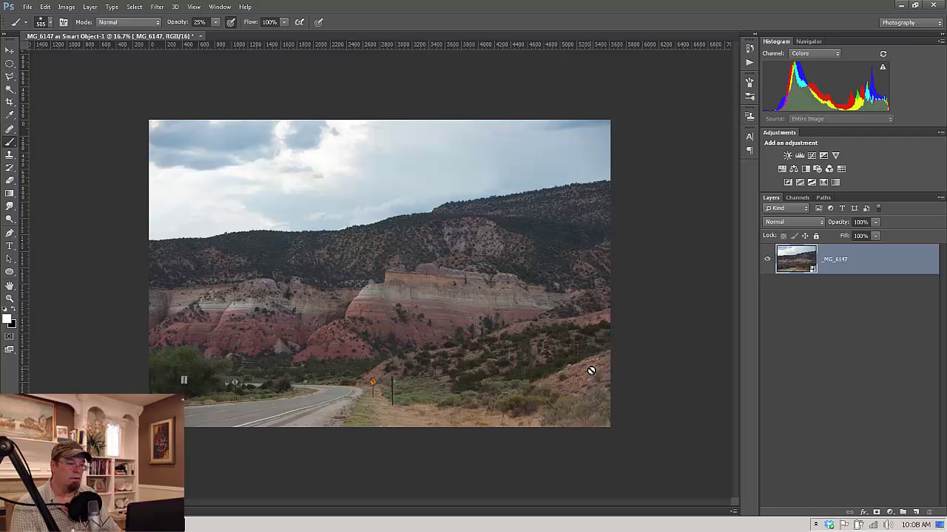
Duplicate the _MG_6147 layer, rasterize the copy, and convert it into a new smart object
scroll(580, 359, "up", 1)
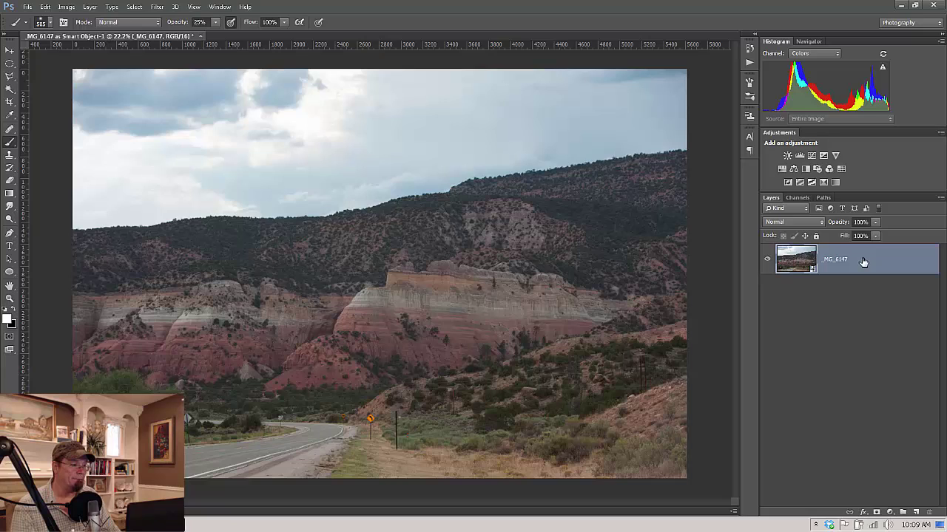
left_click_drag(863, 262, 917, 512)
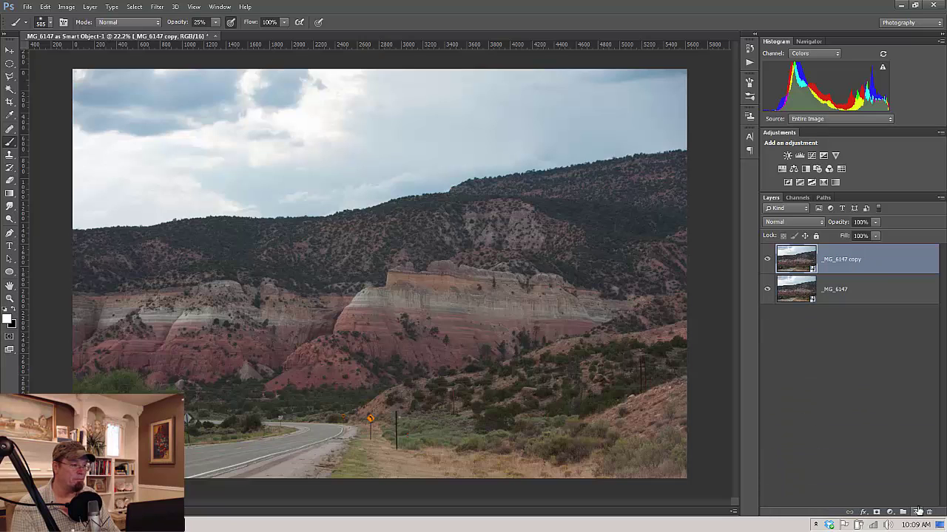
right_click(883, 268)
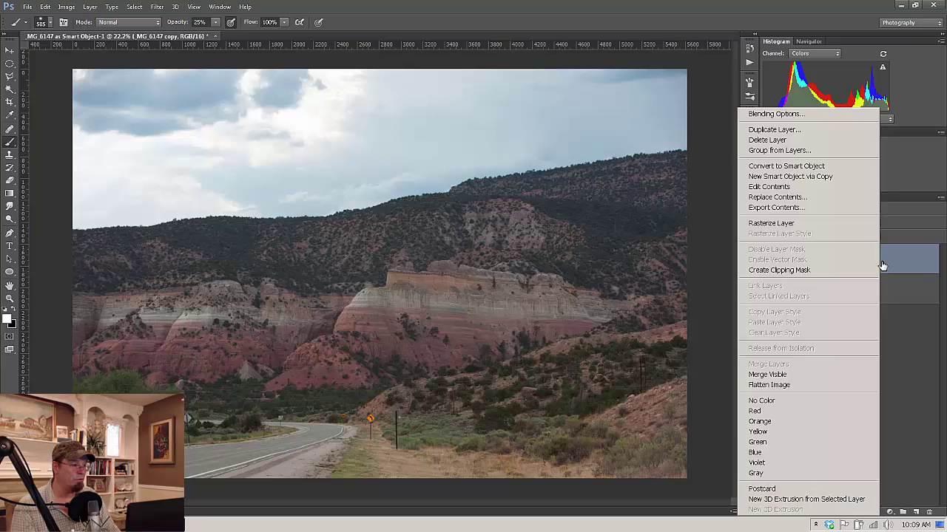
left_click(808, 227)
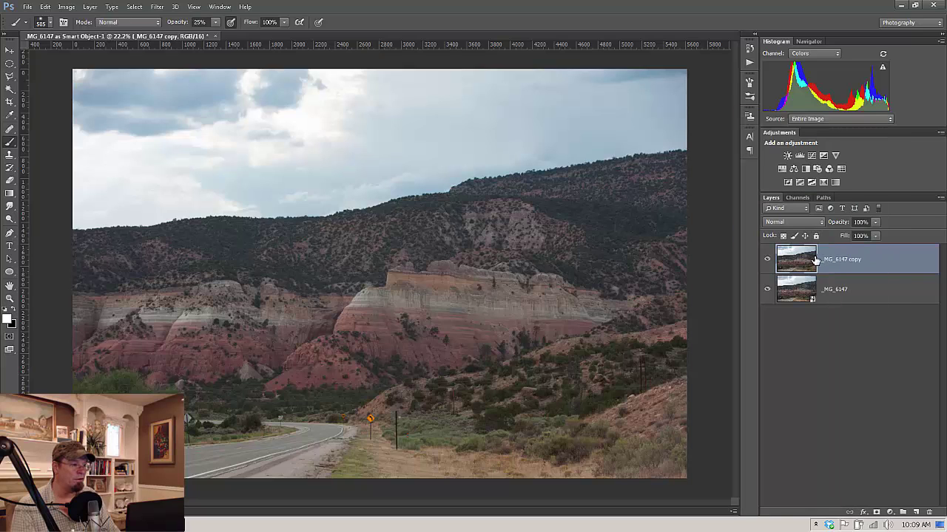
right_click(880, 265)
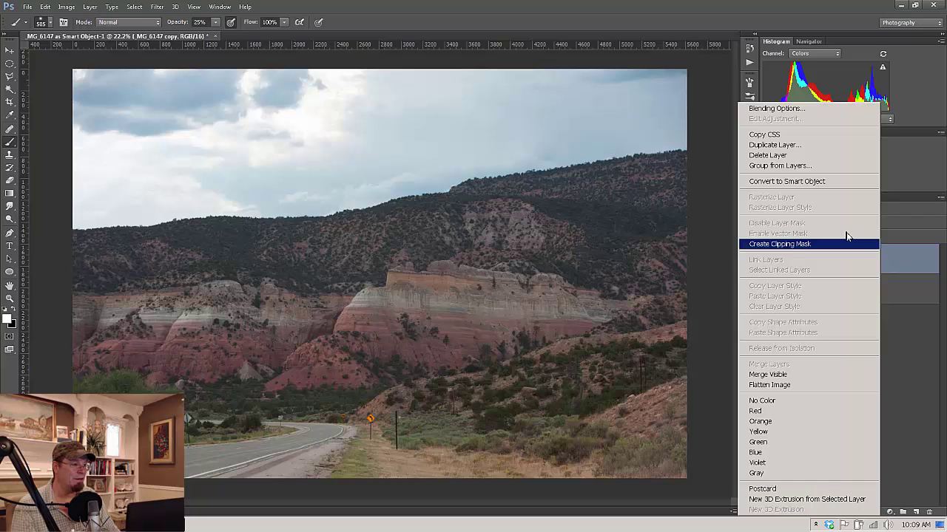
left_click(800, 185)
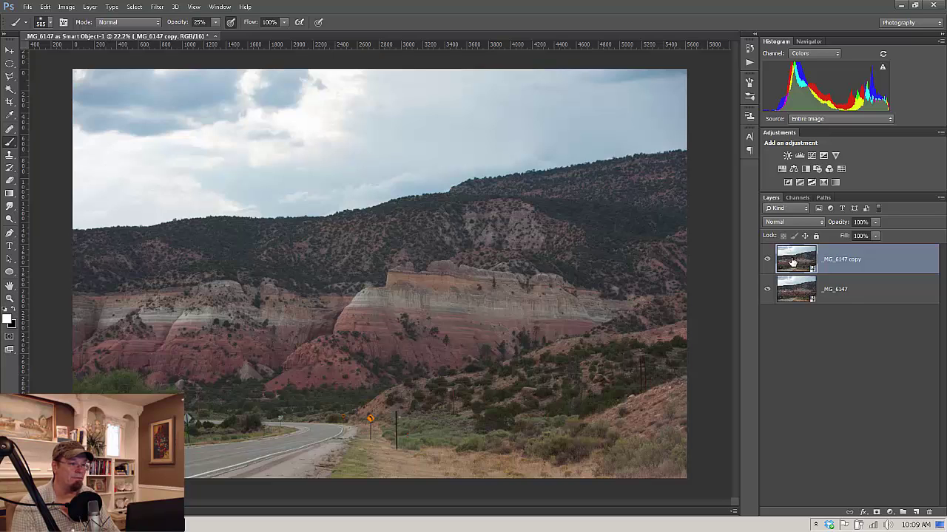
Open the copy's smart object contents as the _MG_6147 copy.psb document
double_click(792, 261)
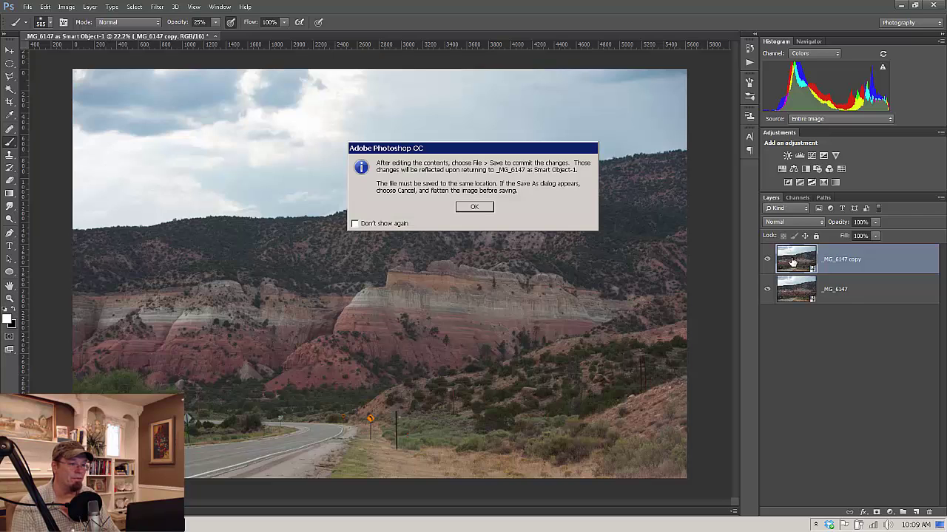
left_click(474, 208)
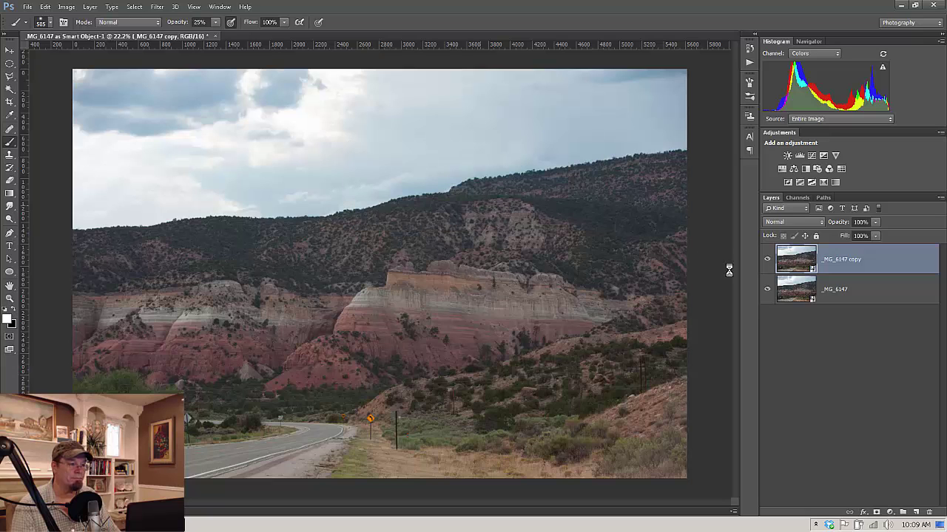
scroll(476, 295, "up", 3)
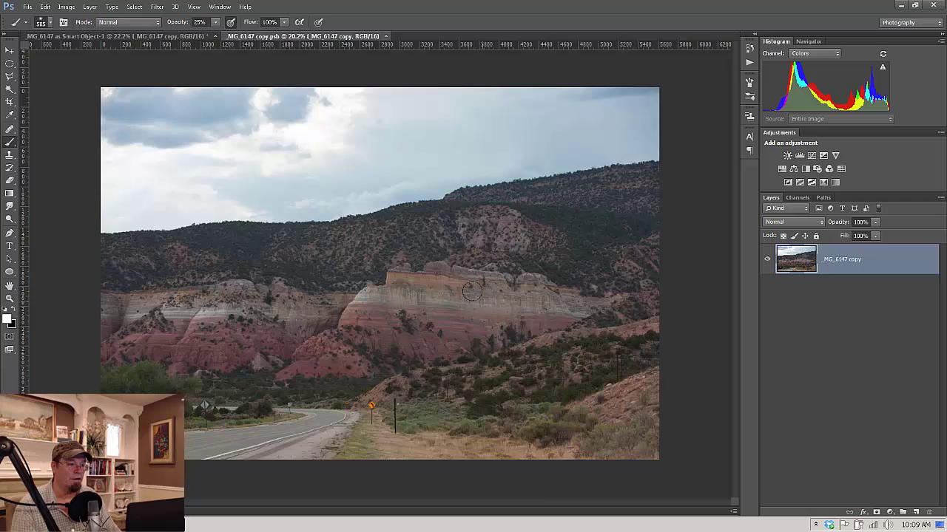
Convert the _MG_6147 copy.psb document to Lab Color mode
scroll(470, 286, "down", 1)
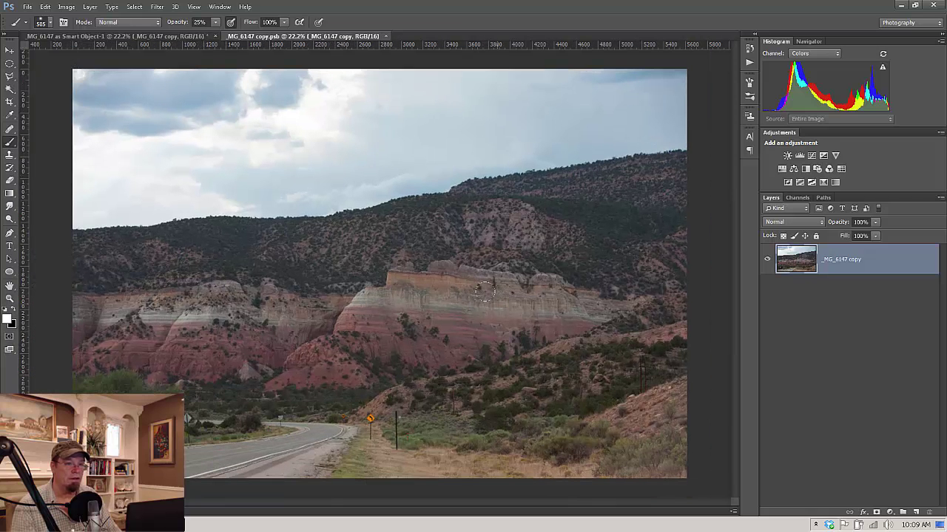
left_click(62, 9)
mouse_move(87, 19)
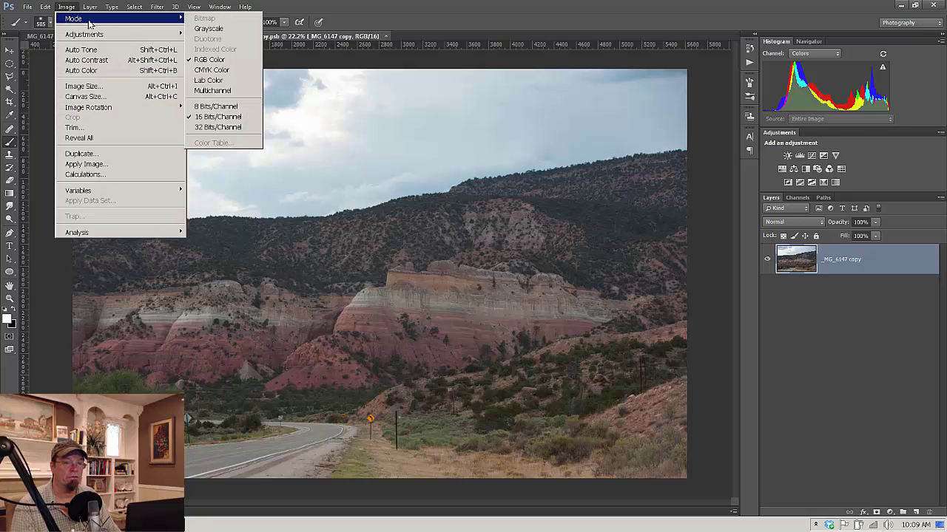
left_click(243, 84)
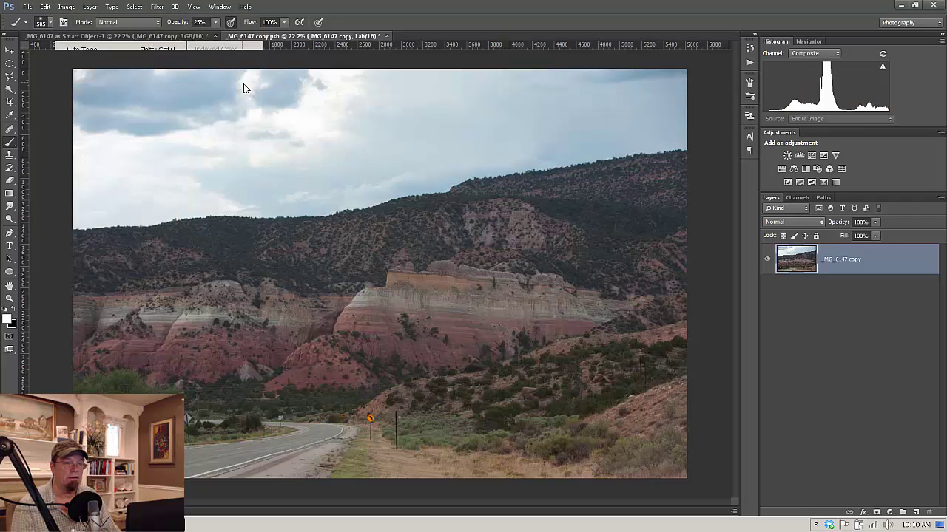
Add a Curves adjustment layer and steepen the a channel by pulling both endpoints inward
left_click(890, 514)
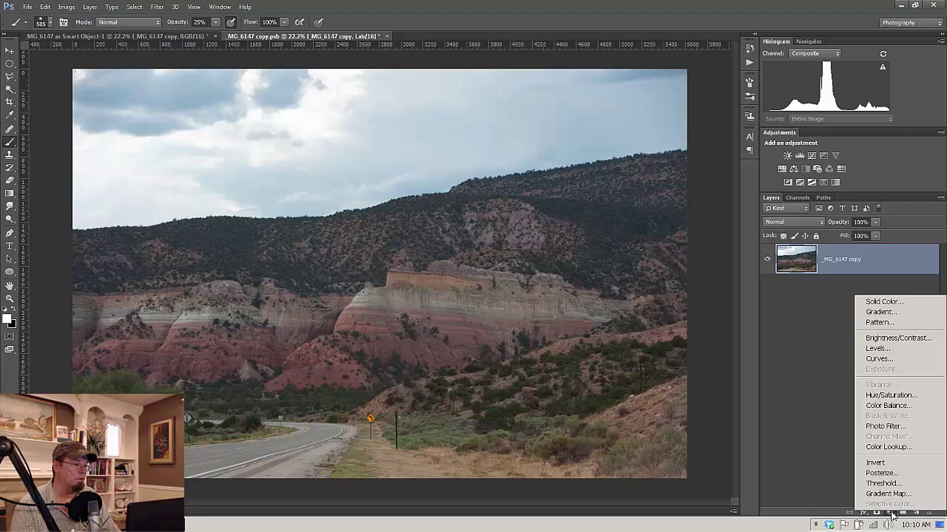
left_click(890, 367)
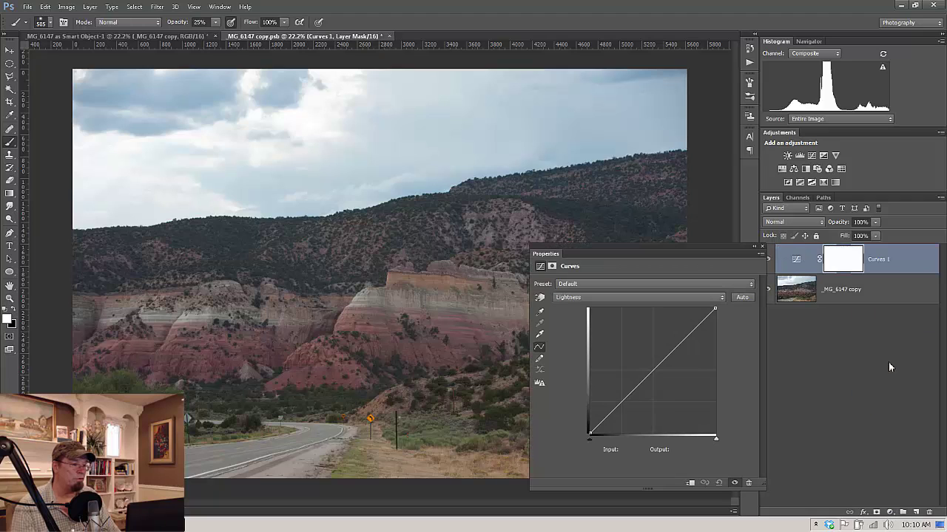
left_click(612, 299)
left_click(612, 319)
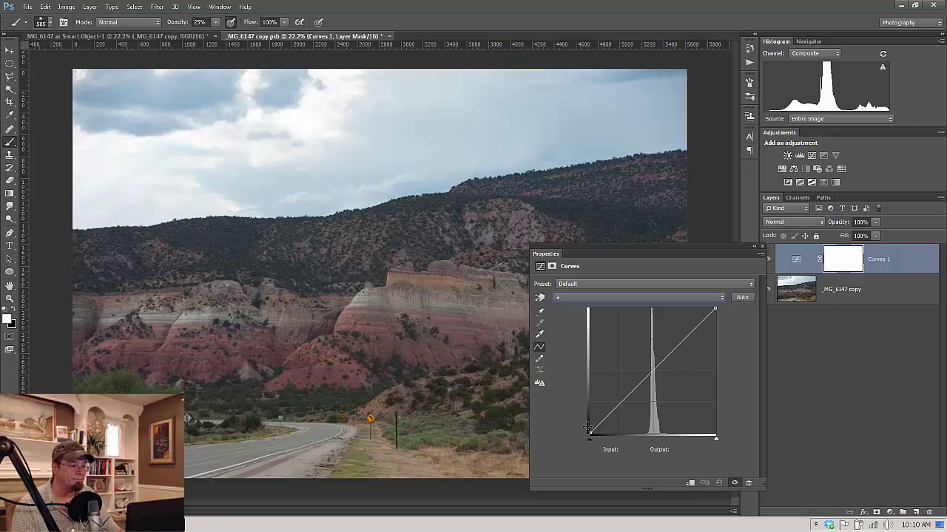
left_click_drag(589, 435, 622, 438)
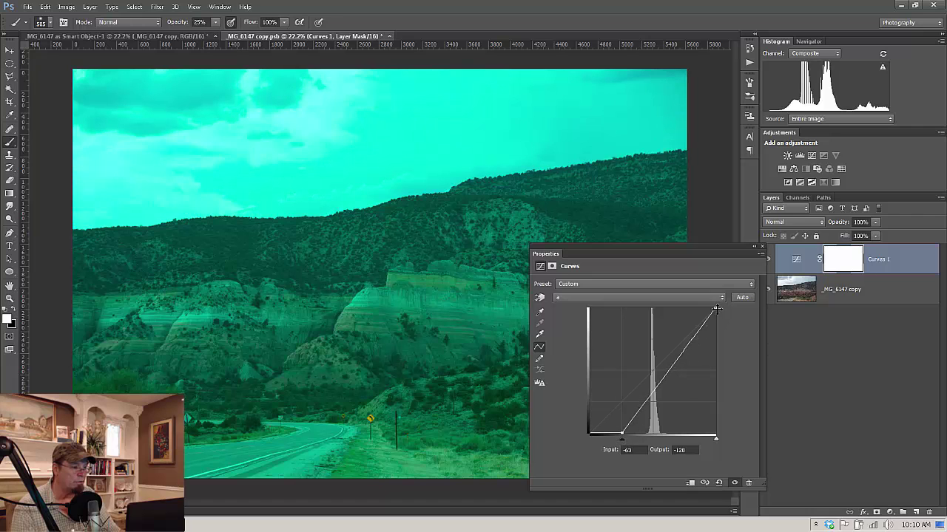
left_click_drag(716, 310, 683, 308)
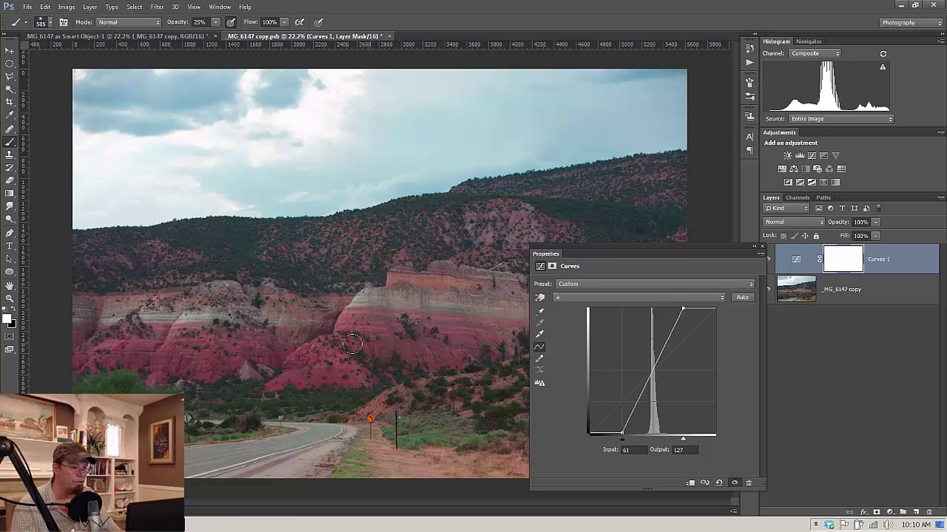
Steepen the b channel curve by pulling both endpoints inward, then return to the a channel
left_click(702, 297)
left_click(651, 325)
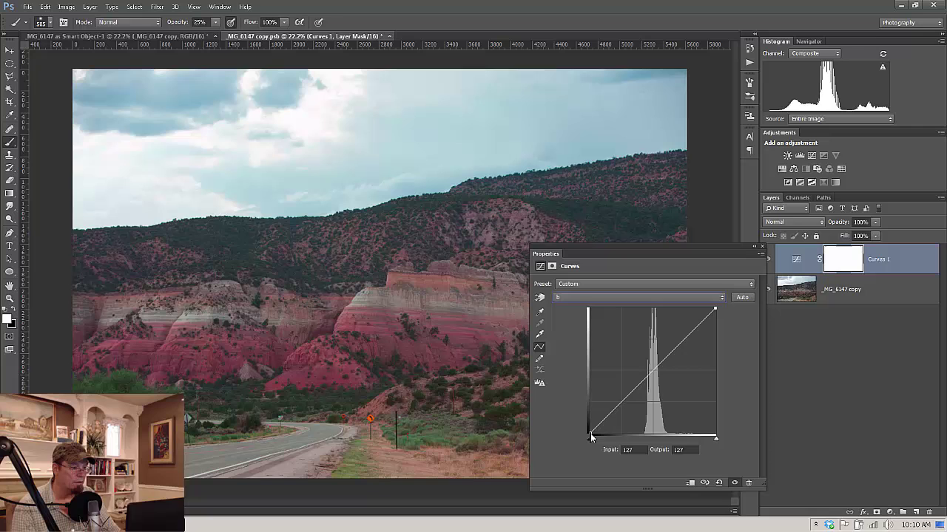
left_click_drag(591, 434, 621, 435)
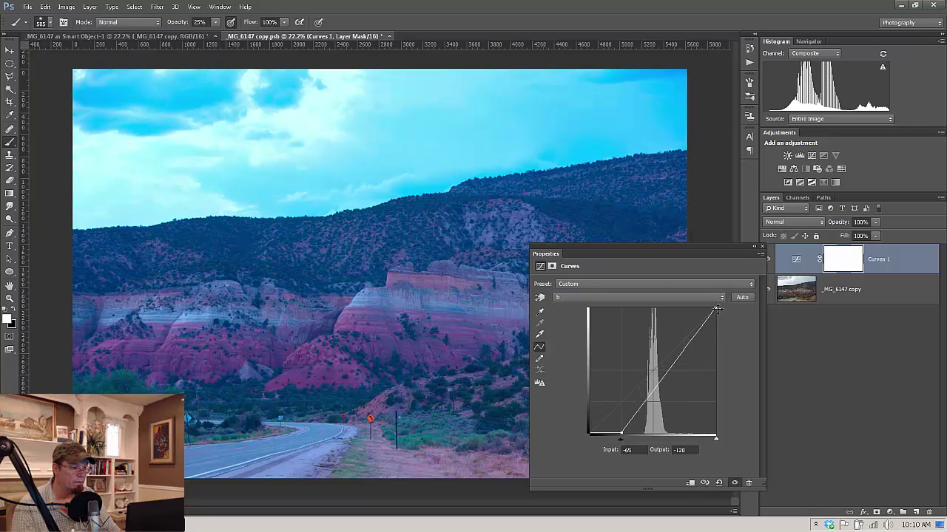
left_click_drag(715, 309, 686, 311)
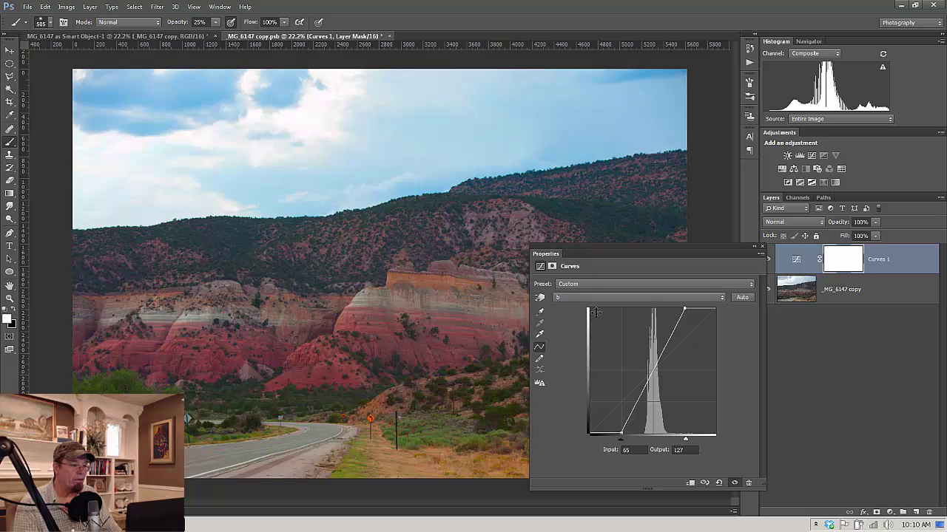
left_click(645, 300)
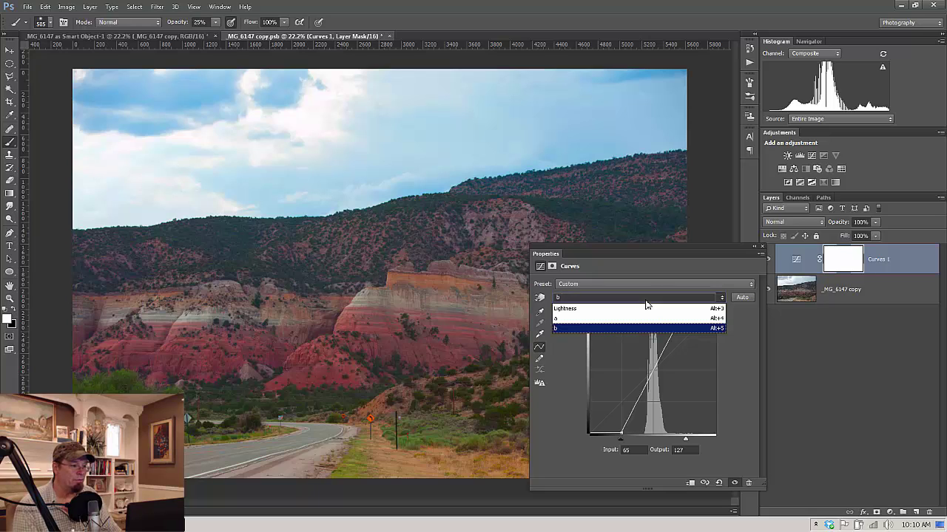
left_click(624, 319)
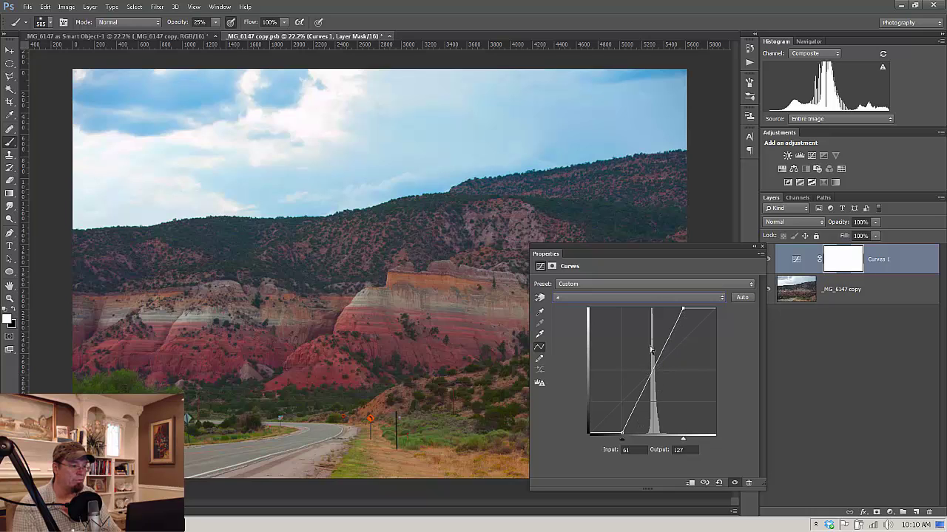
left_click(648, 301)
Fine-tune the b channel curve's top endpoint position
left_click(636, 330)
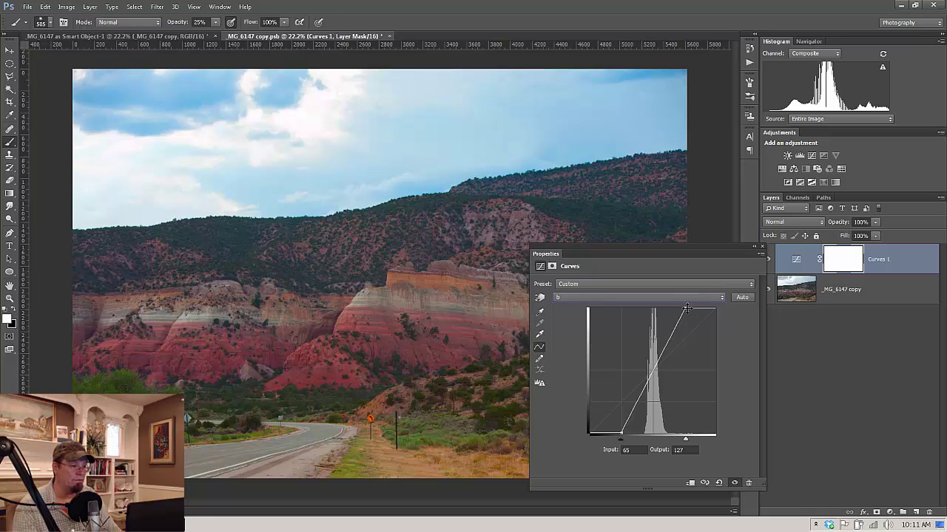
left_click_drag(687, 309, 680, 309)
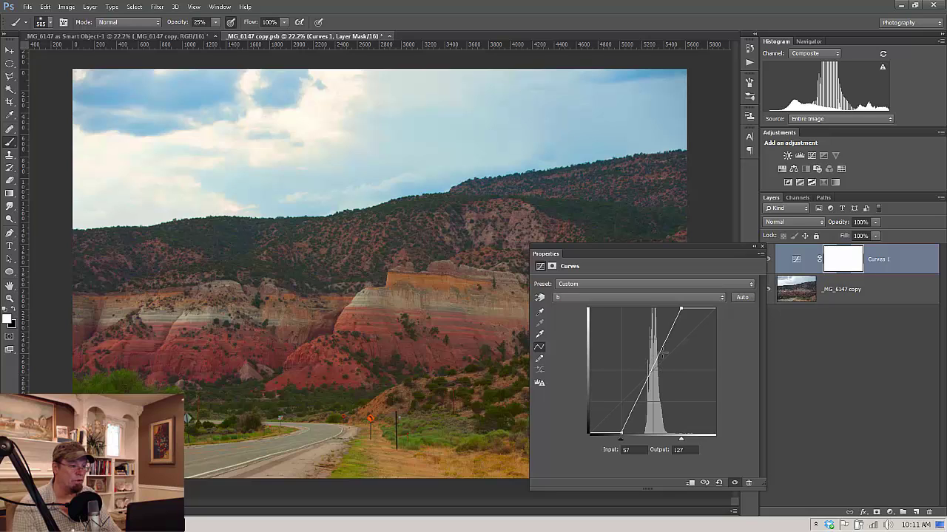
left_click_drag(681, 310, 692, 310)
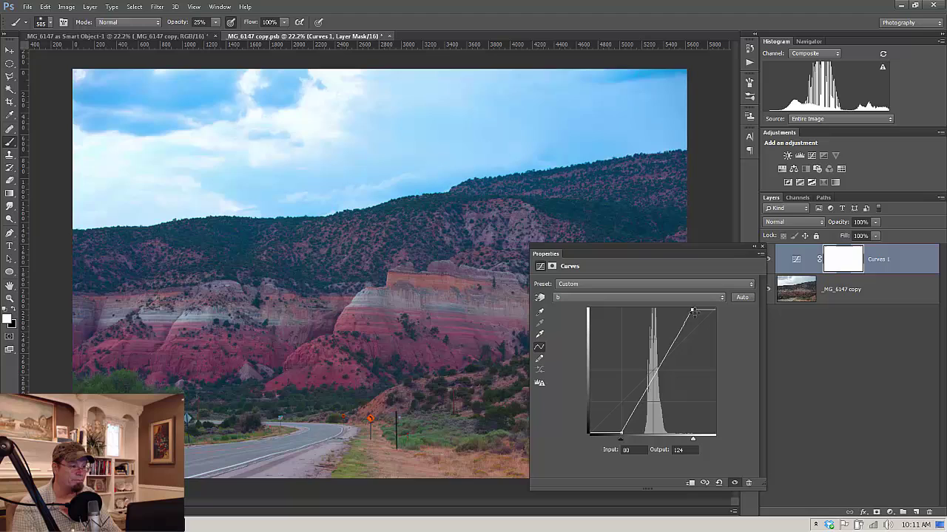
left_click_drag(691, 311, 682, 310)
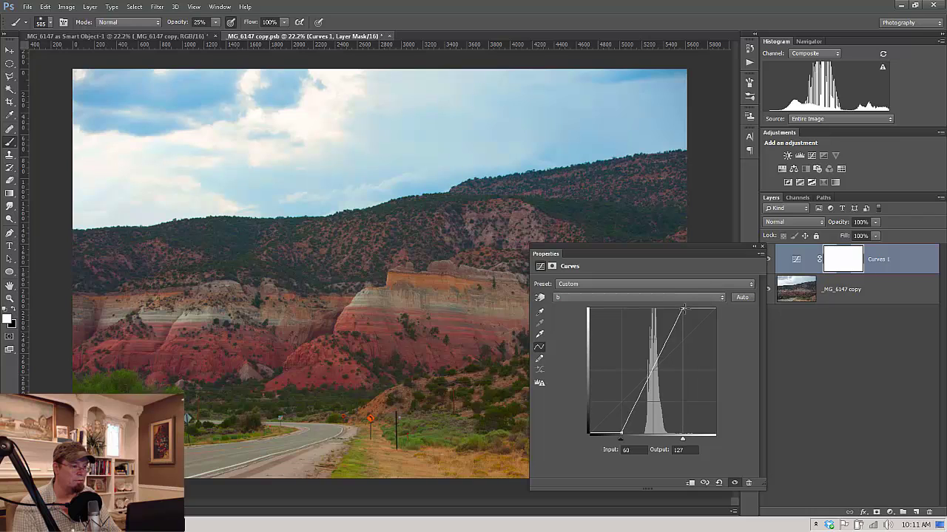
Re-steepen the a channel's top endpoint to about Input 56/Output 124 for pinker rocks
left_click(632, 298)
left_click(629, 315)
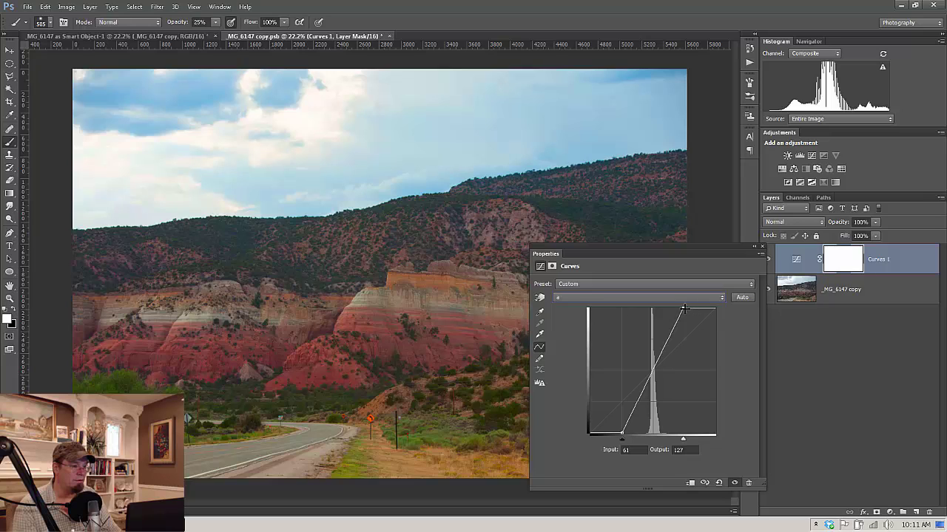
mouse_move(684, 311)
left_mouse_down()
mouse_move(695, 312)
mouse_move(680, 311)
left_mouse_up()
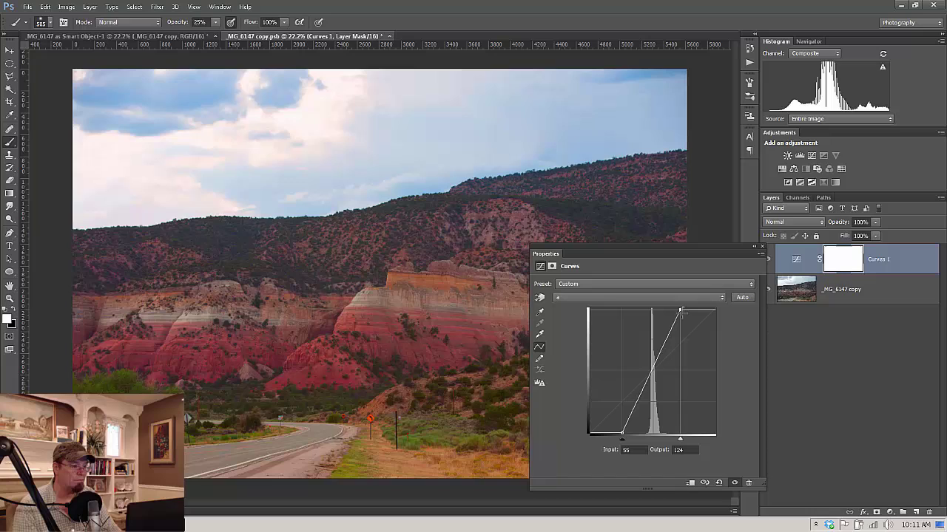
left_click_drag(681, 312, 681, 311)
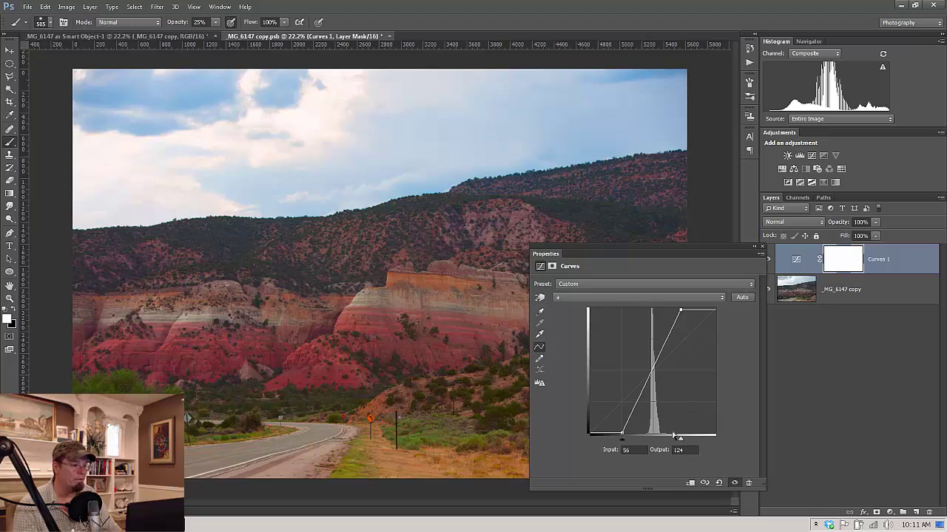
Close the Curves properties and the _MG_6147 copy.psb document, saving the changes
left_click(762, 247)
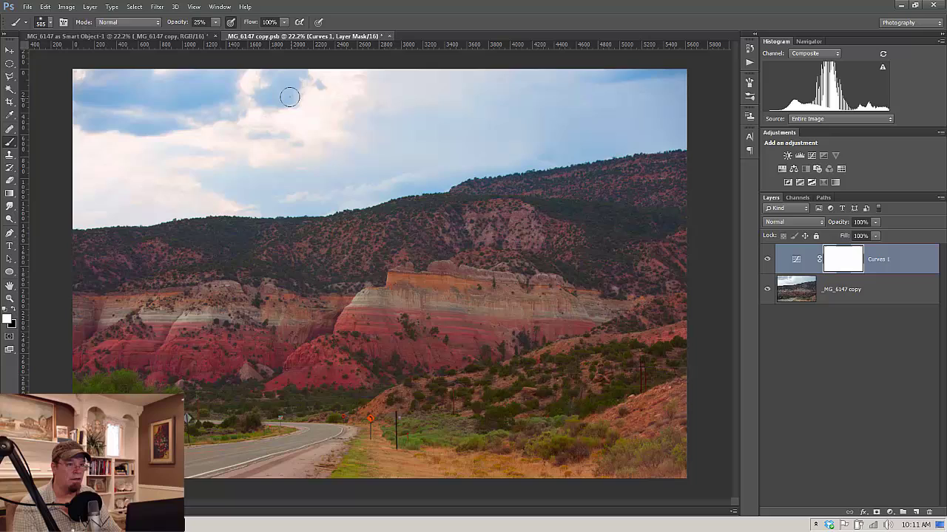
left_click(389, 35)
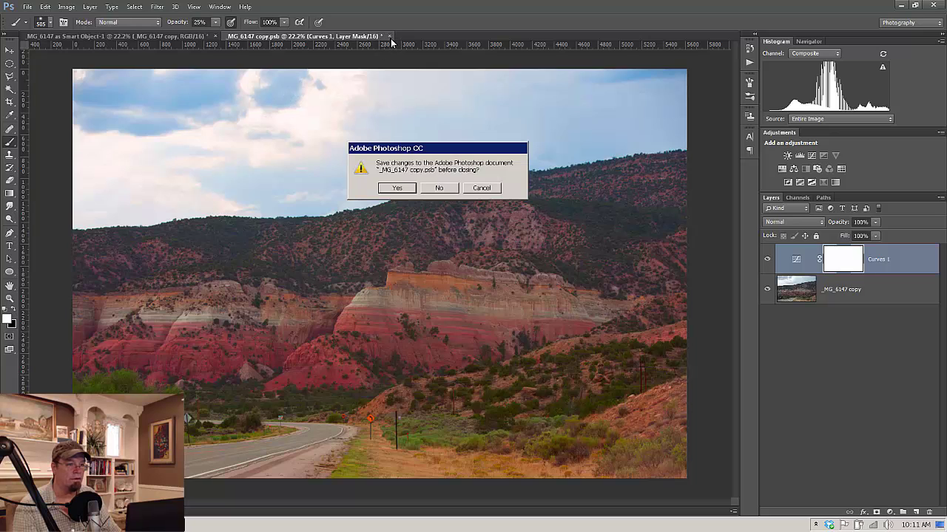
left_click(397, 189)
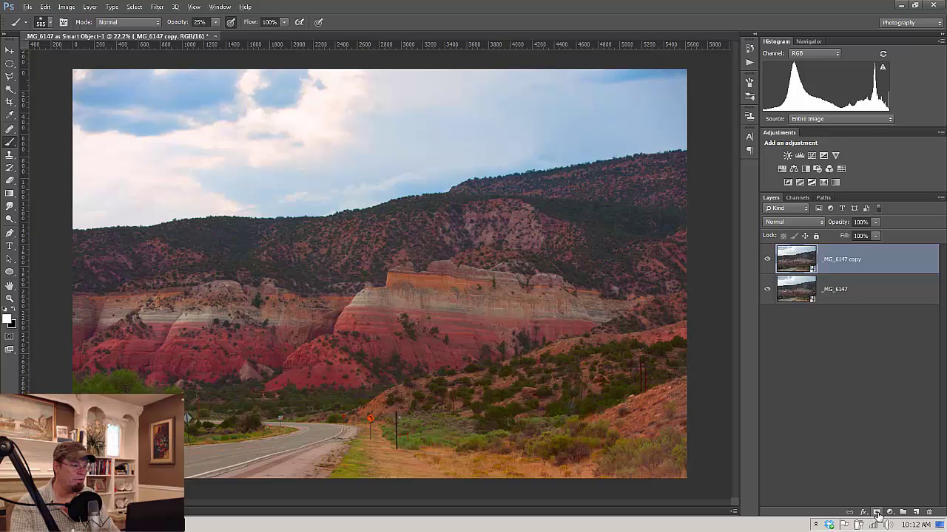
Add a black layer mask to the boosted copy and set brush opacity to about 50%
left_click(877, 513, "alt")
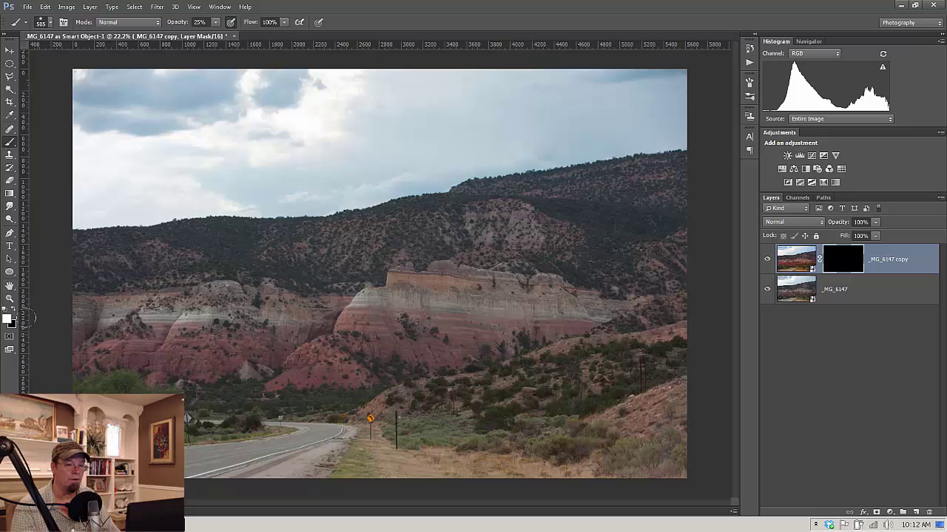
left_click(215, 22)
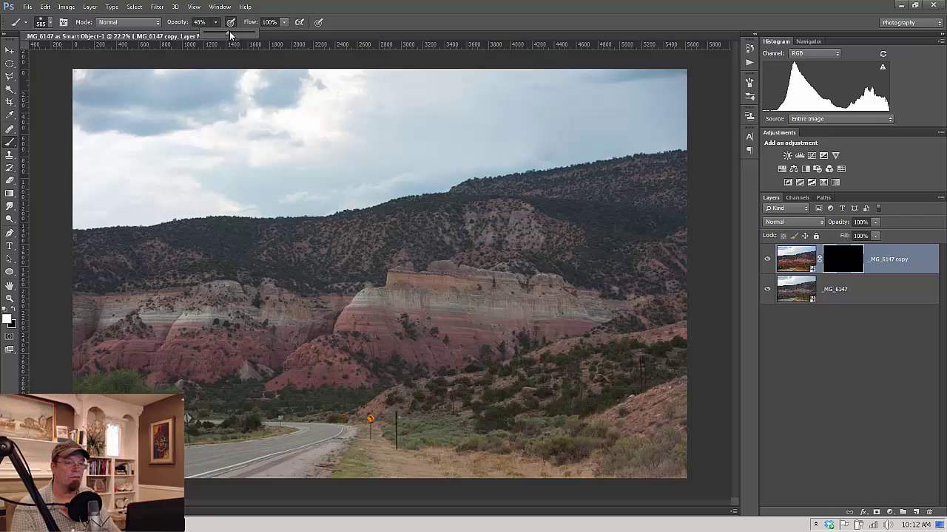
left_click_drag(229, 31, 231, 32)
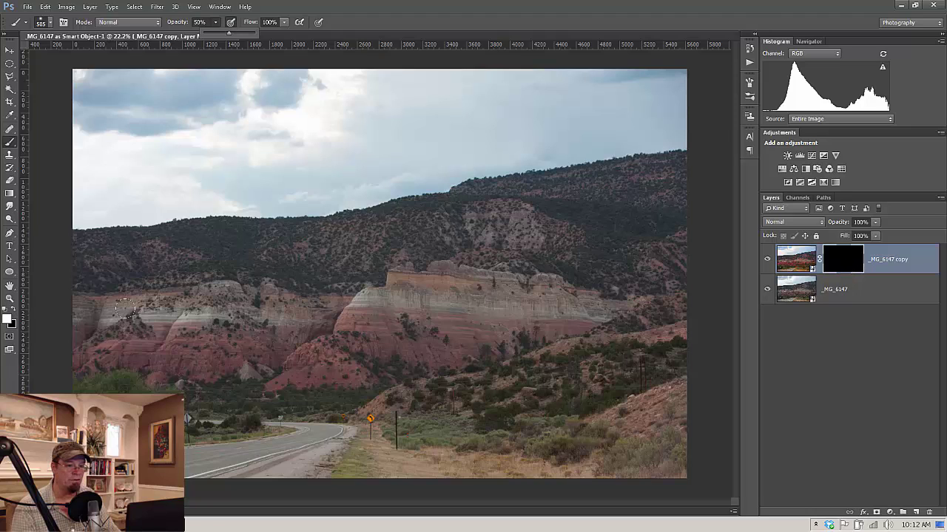
Paint the boost back onto the lower-left, central and left-end cliff rocks, then test layer opacity
mouse_move(125, 309)
left_mouse_down()
mouse_move(167, 306)
mouse_move(85, 307)
mouse_move(97, 301)
mouse_move(87, 323)
mouse_move(104, 344)
mouse_move(158, 348)
mouse_move(163, 358)
mouse_move(226, 298)
mouse_move(212, 290)
mouse_move(242, 291)
mouse_move(222, 324)
mouse_move(274, 336)
mouse_move(245, 348)
mouse_move(333, 354)
mouse_move(343, 340)
mouse_move(286, 304)
left_mouse_up()
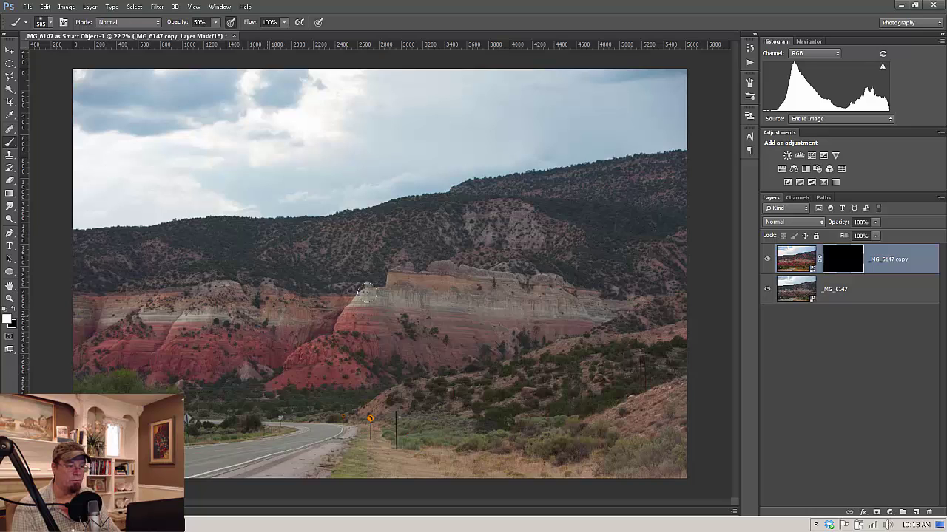
mouse_move(533, 281)
left_mouse_down()
mouse_move(592, 293)
mouse_move(388, 338)
mouse_move(428, 322)
mouse_move(427, 293)
mouse_move(364, 307)
mouse_move(332, 326)
mouse_move(358, 335)
mouse_move(359, 351)
mouse_move(334, 357)
left_mouse_up()
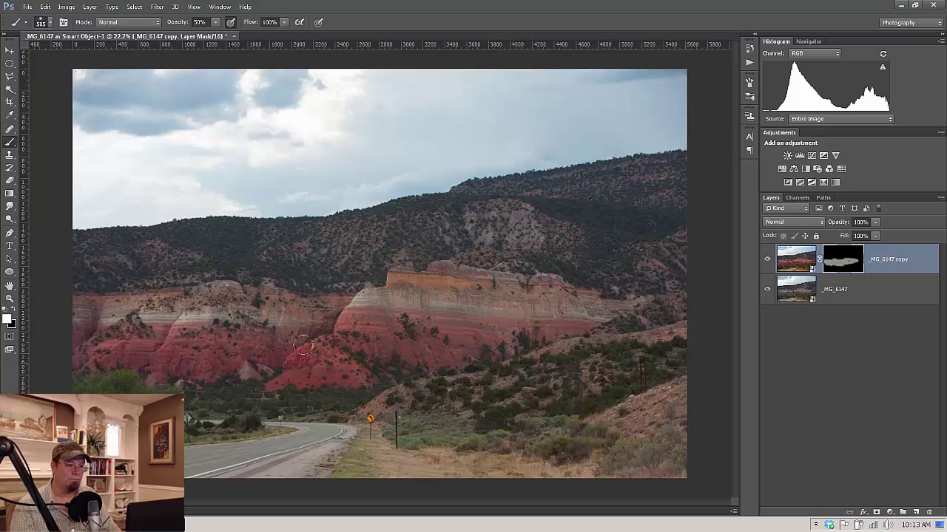
mouse_move(367, 292)
left_mouse_down()
mouse_move(336, 355)
mouse_move(388, 275)
mouse_move(444, 305)
left_mouse_up()
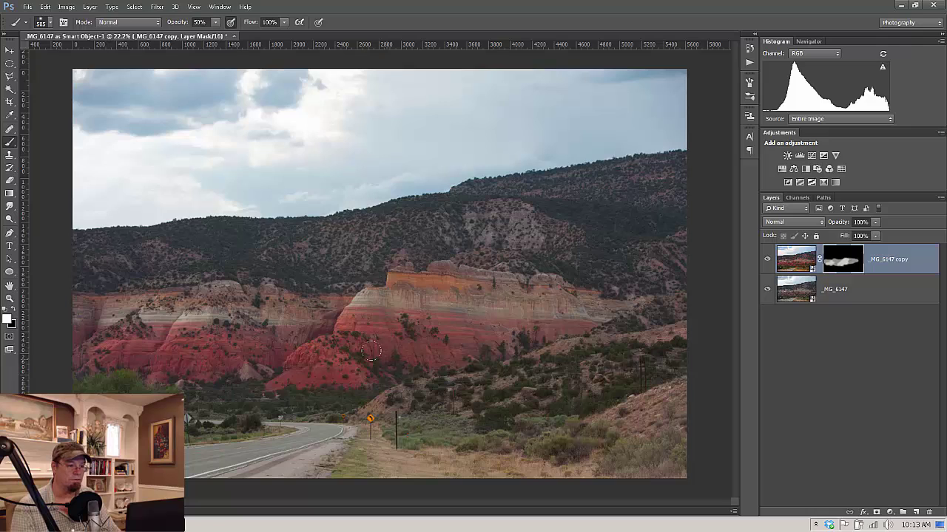
left_click(875, 223)
mouse_move(877, 236)
left_mouse_down()
mouse_move(852, 236)
mouse_move(875, 237)
left_mouse_up()
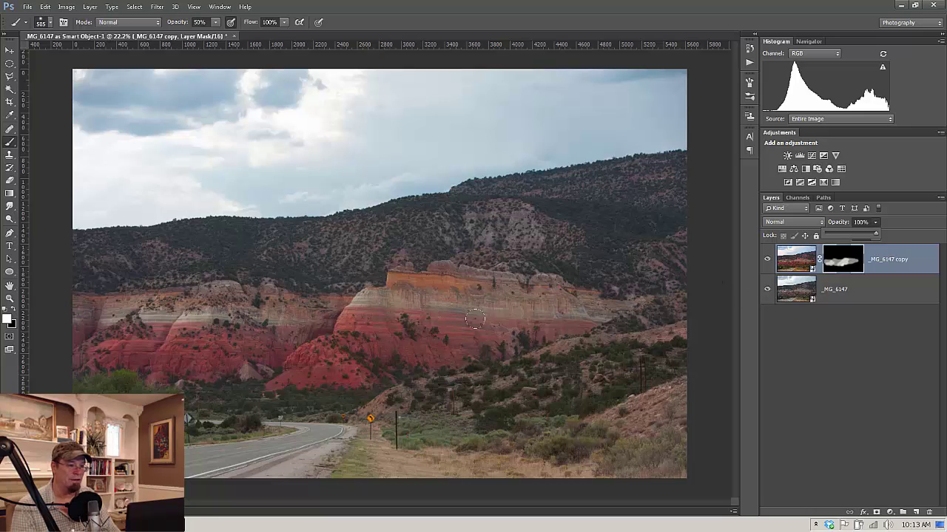
Reopen the copy's smart object contents and fit the whole image in the window
left_click(799, 266)
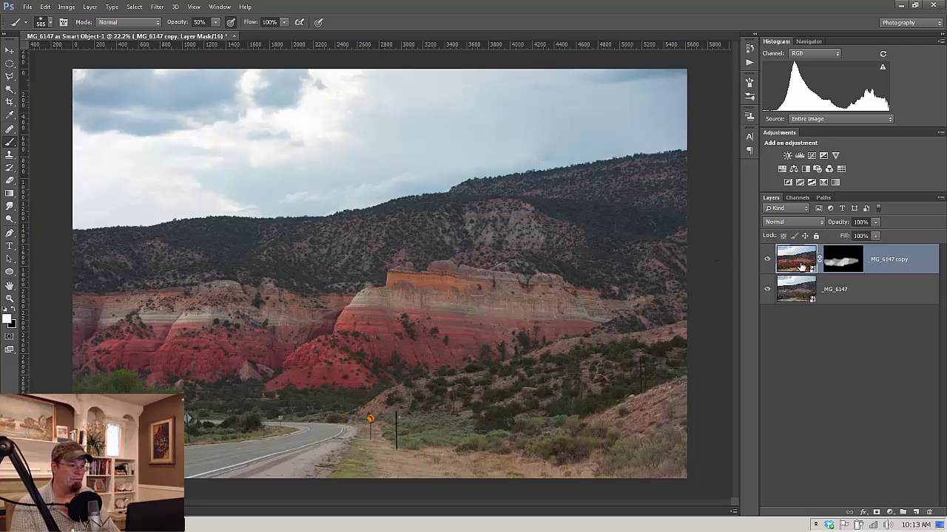
double_click(801, 267)
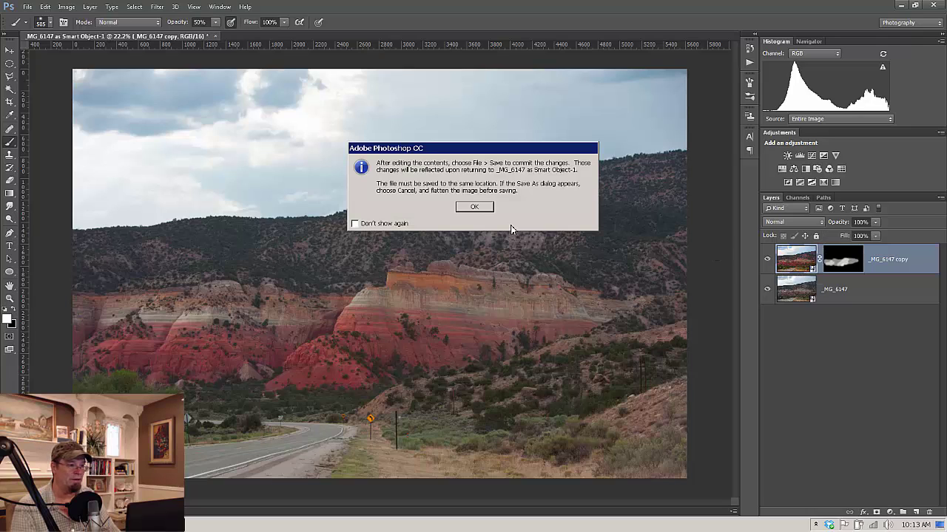
left_click(478, 208)
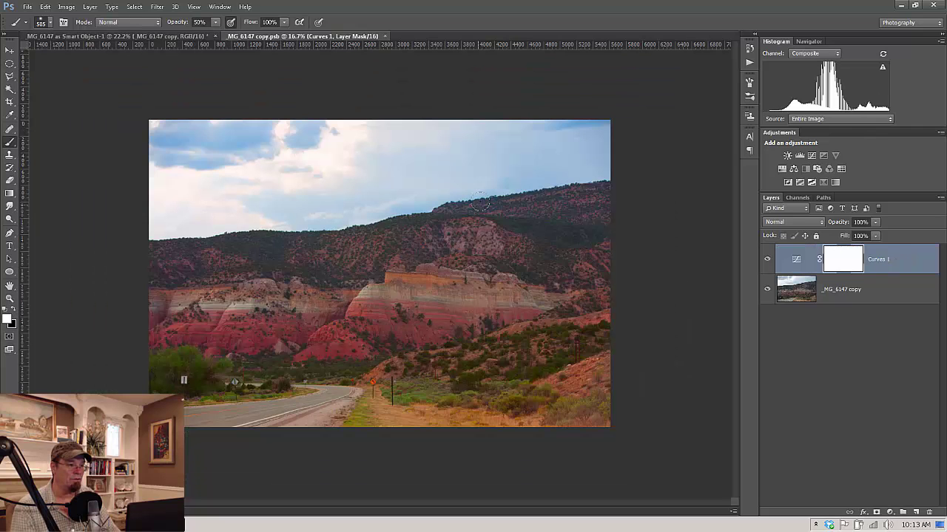
key("ctrl+0")
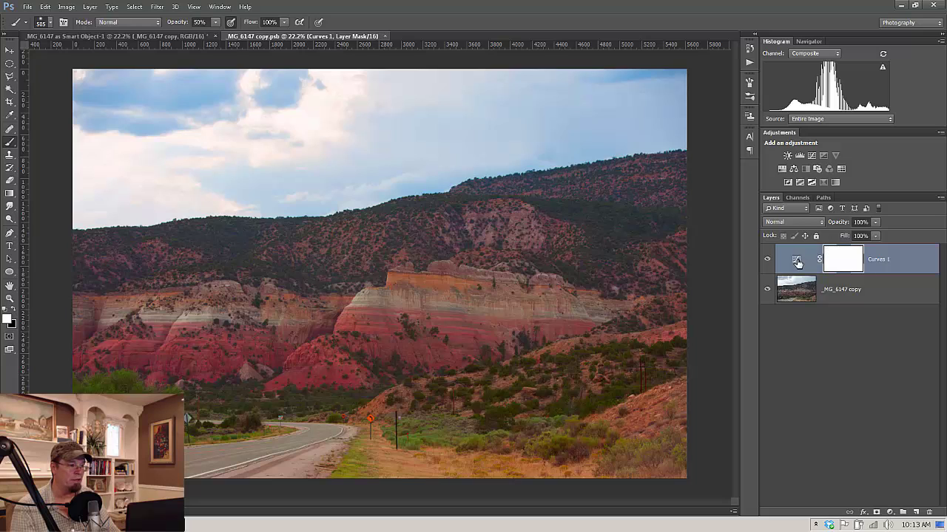
Flatten the Curves a-channel top endpoint slightly to reduce the red
double_click(797, 263)
left_click(660, 299)
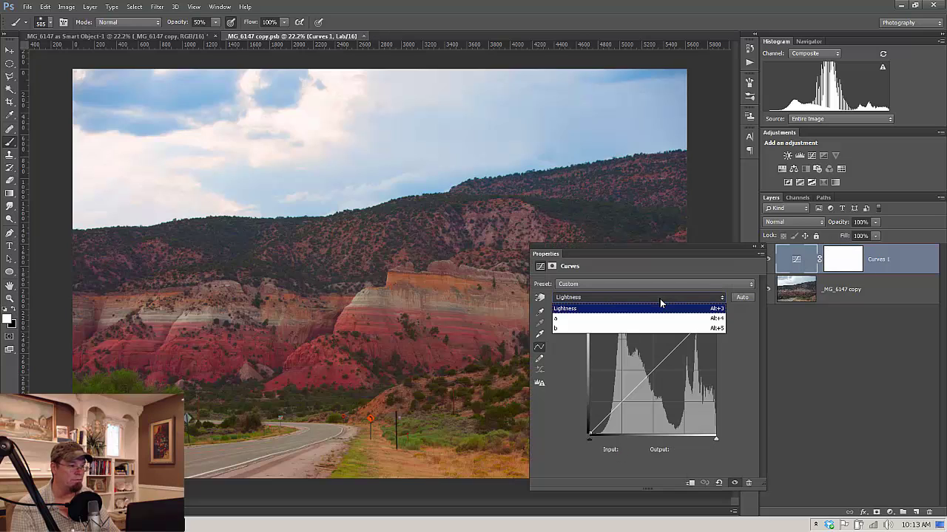
left_click(643, 319)
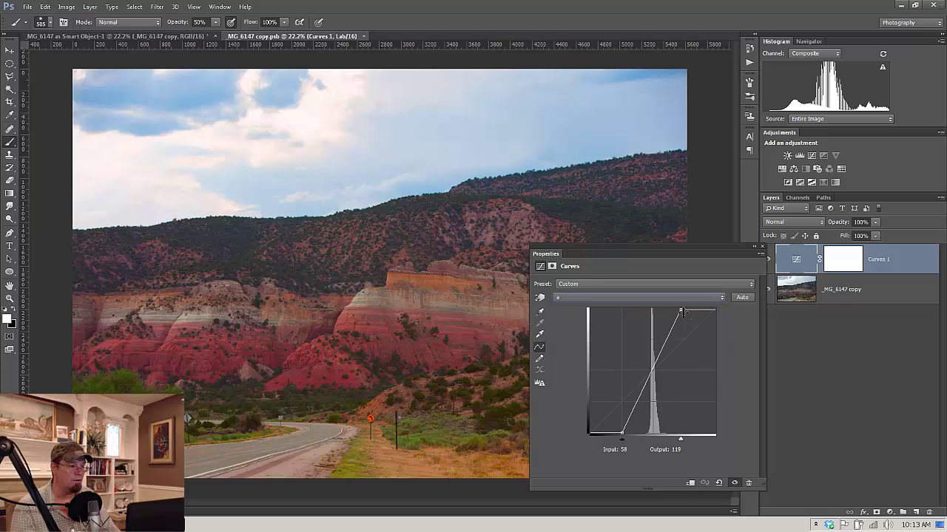
left_click_drag(681, 311, 690, 312)
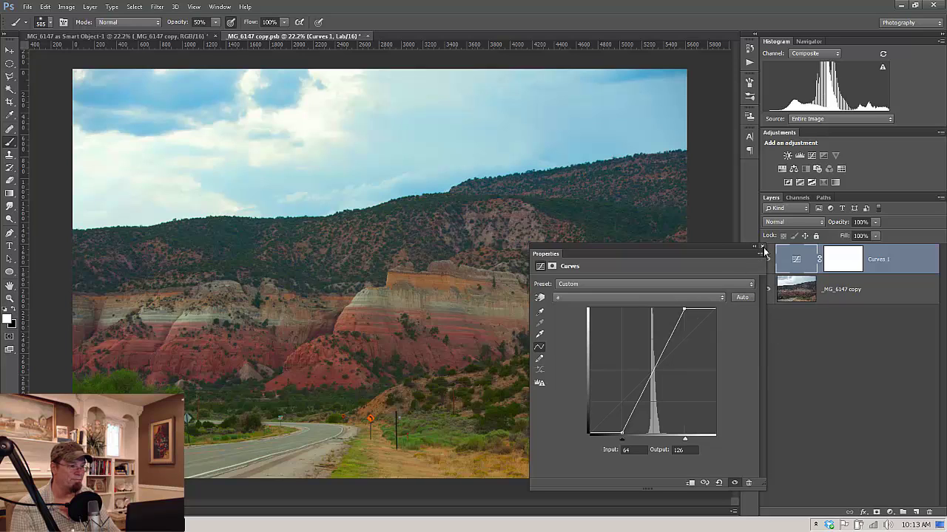
Ease back the b-channel curve slightly, then close the Curves panel and the .psb document
left_click(669, 297)
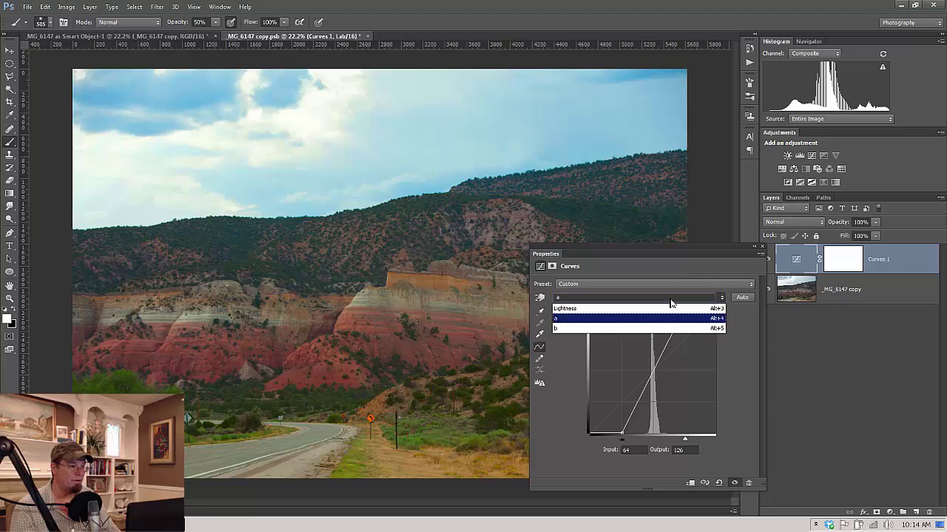
left_click(648, 330)
left_click_drag(683, 310, 684, 309)
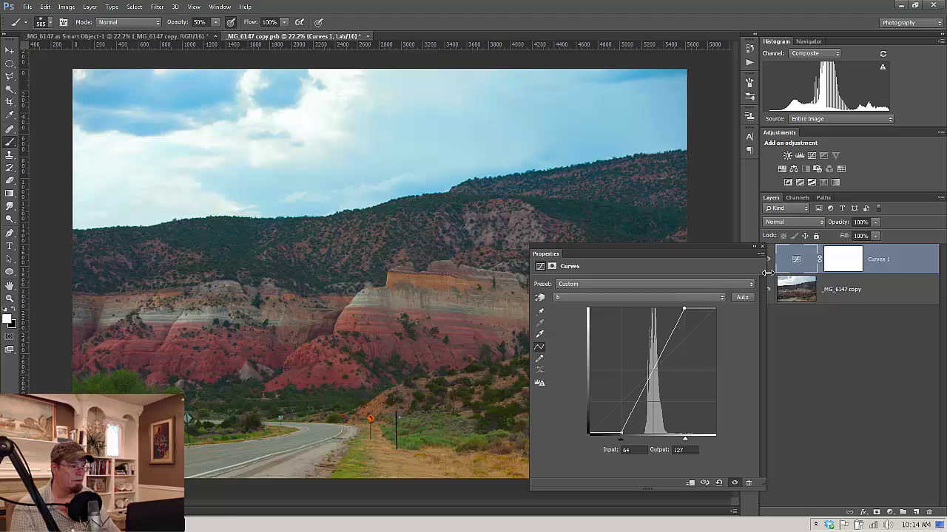
left_click(762, 249)
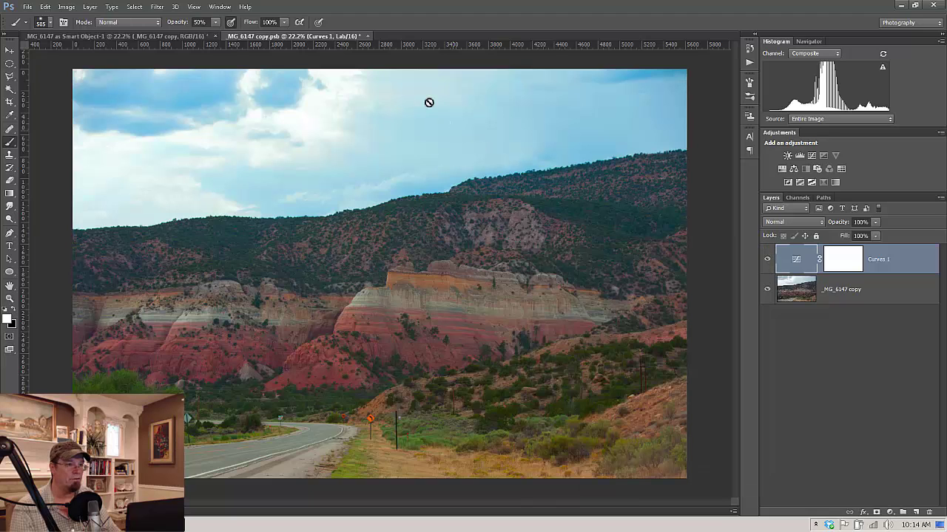
left_click(367, 36)
Save the revised _MG_6147 copy.psb contents back into the main image
left_click(392, 188)
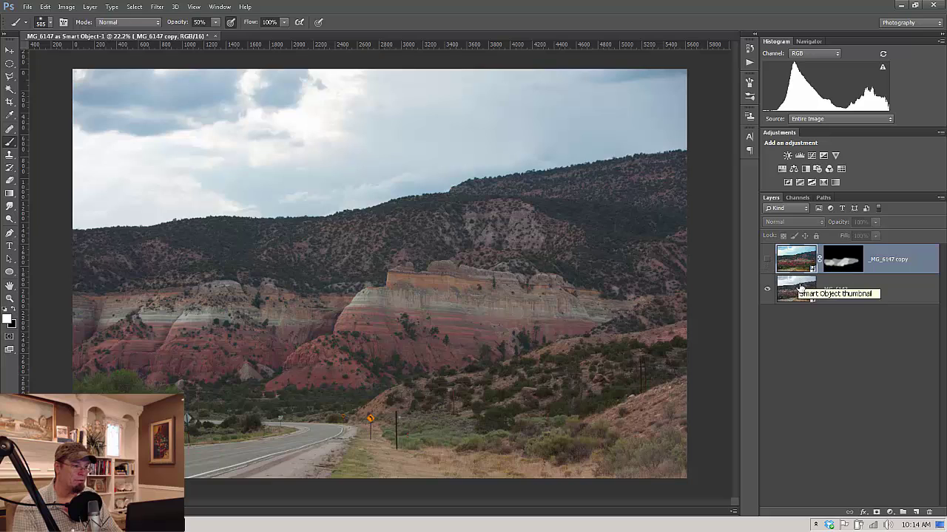
Add a +57 saturation Hue/Saturation layer above _MG_6147 and copy the cliff mask onto it
left_click(799, 288)
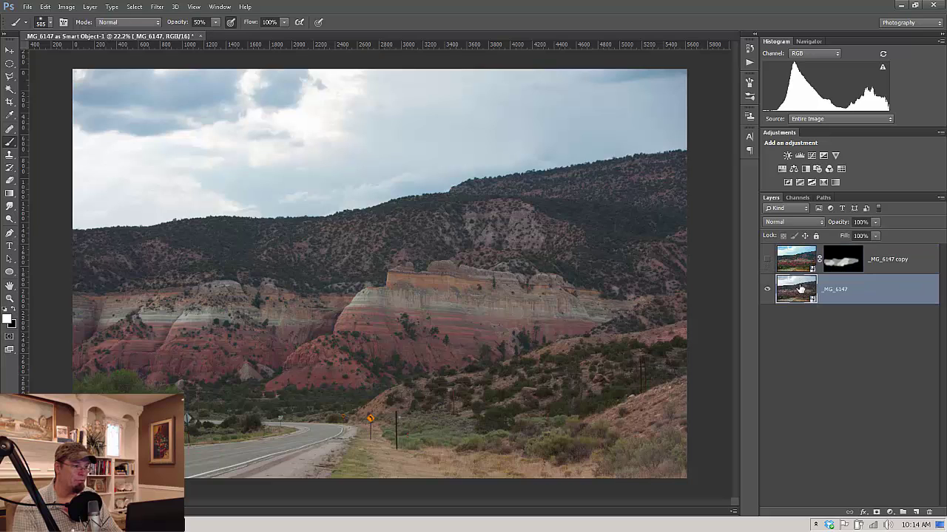
left_click(891, 512)
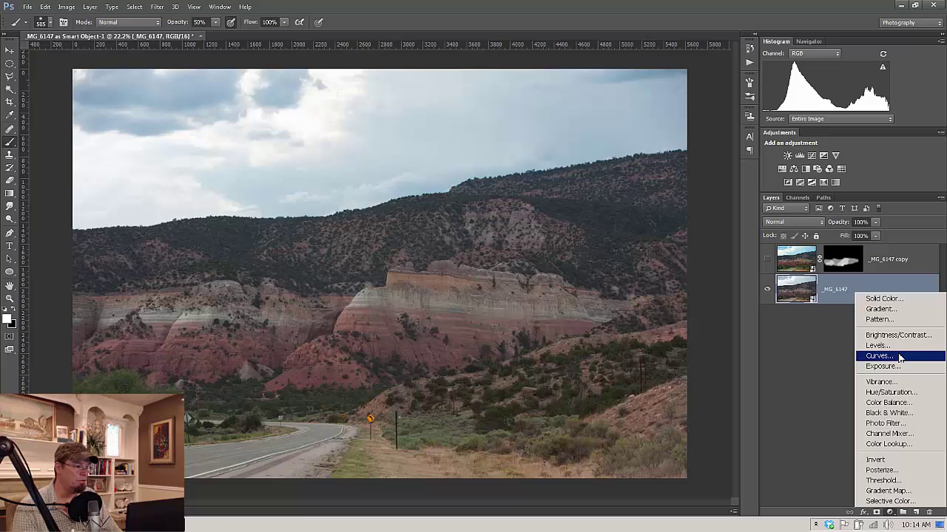
left_click(895, 392)
left_click_drag(645, 344, 706, 348)
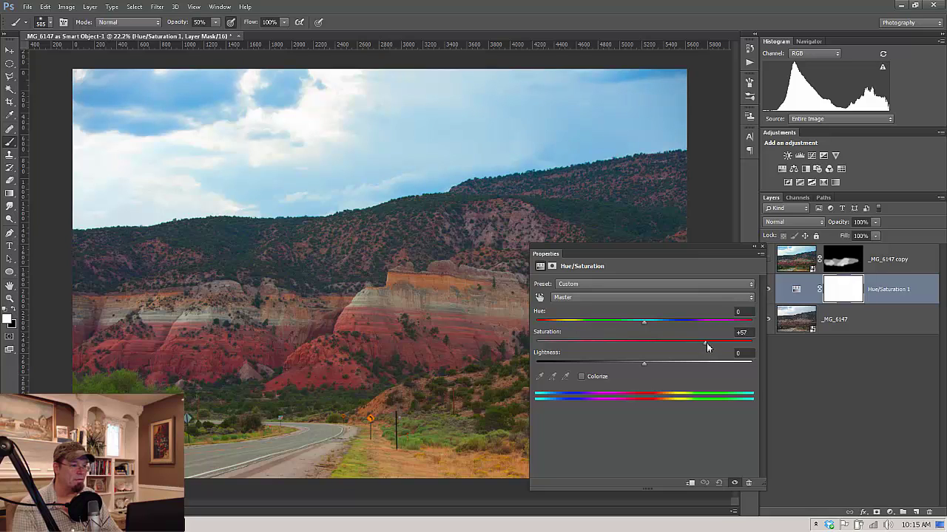
left_click(761, 247)
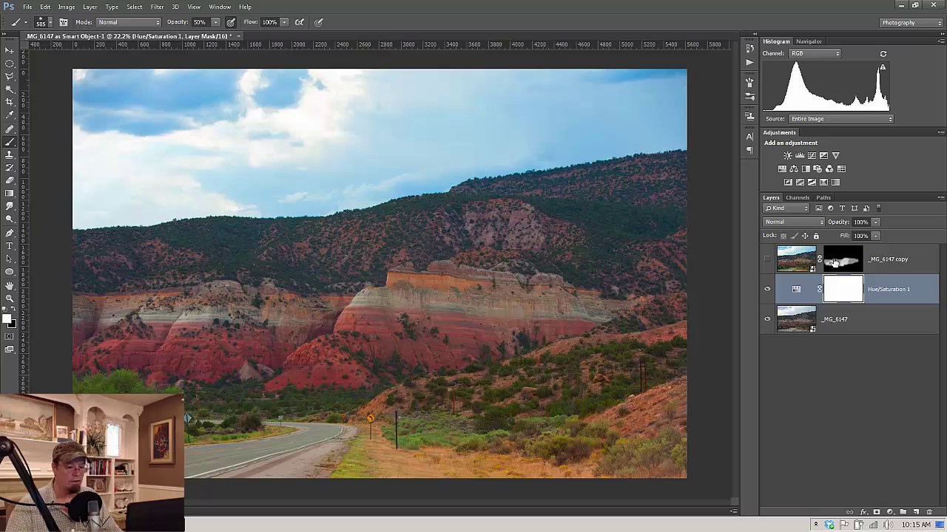
left_click_drag(846, 264, 847, 288)
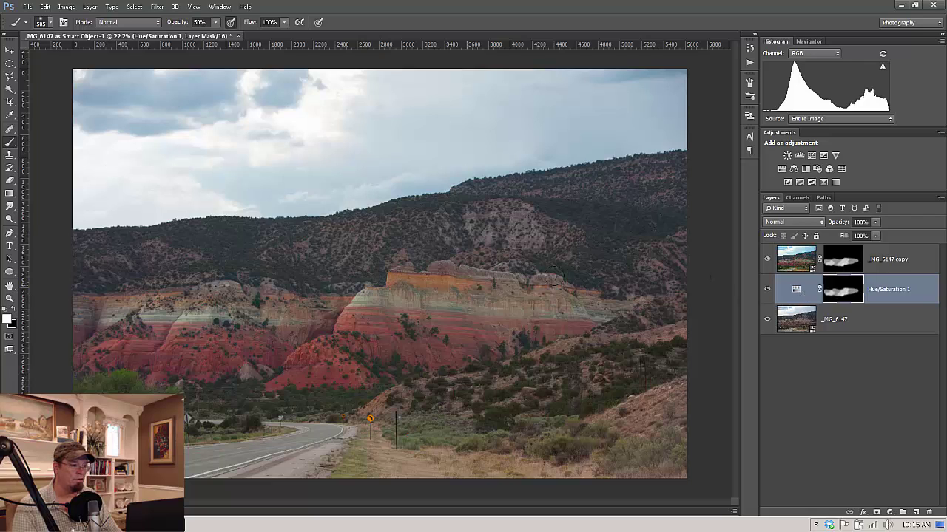
left_click(770, 261)
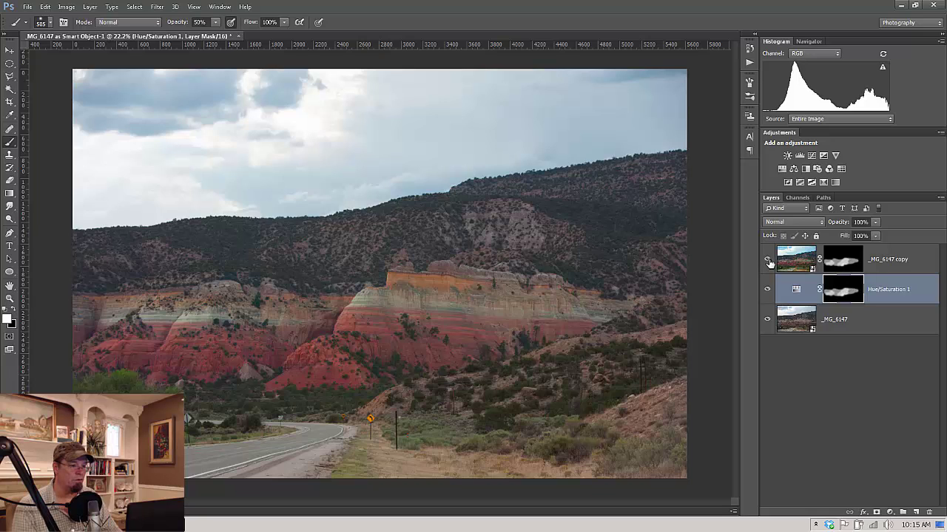
left_click(770, 263)
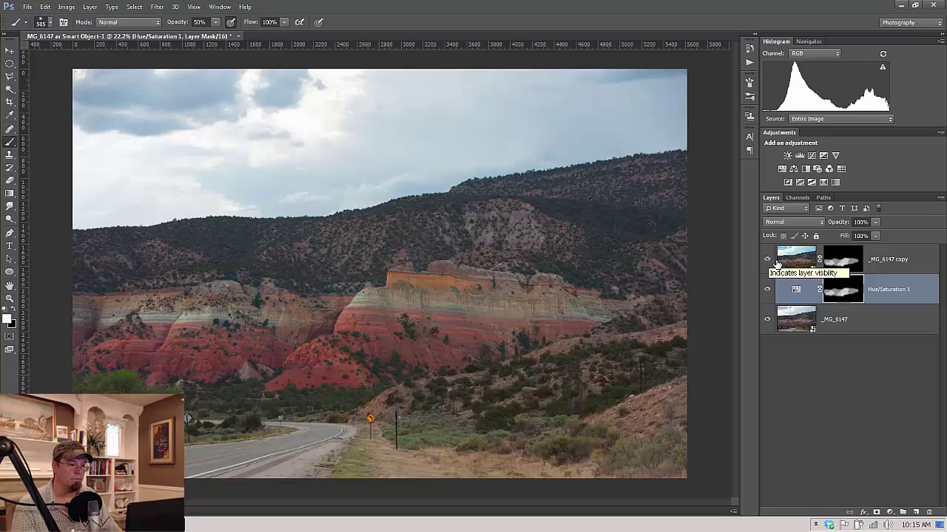